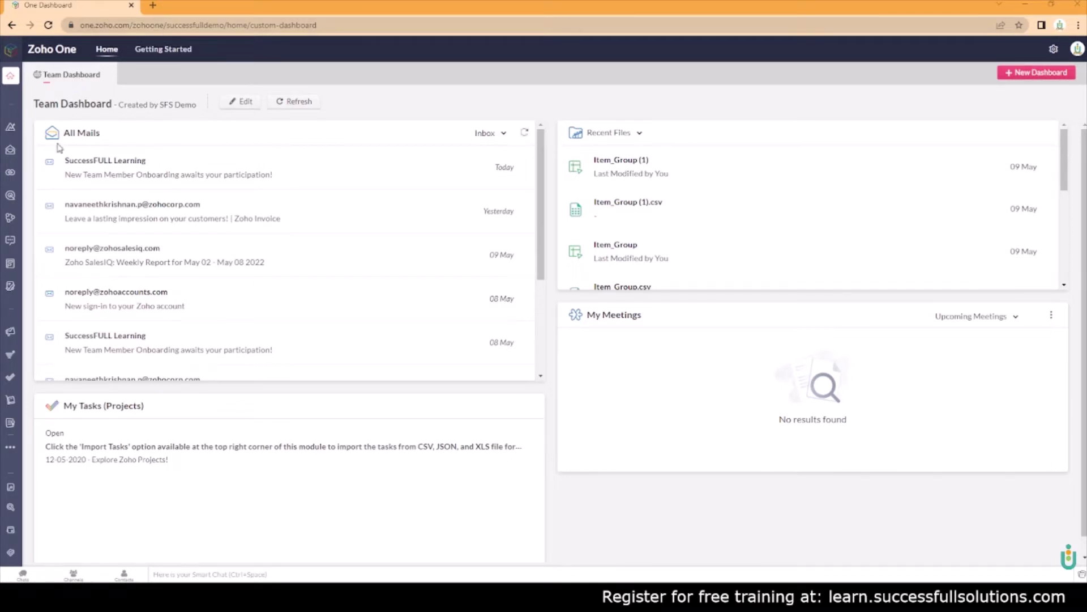
# In Zoho Forms, create a new blank form named 'Contact Me'
pyautogui.moveTo(3, 131)
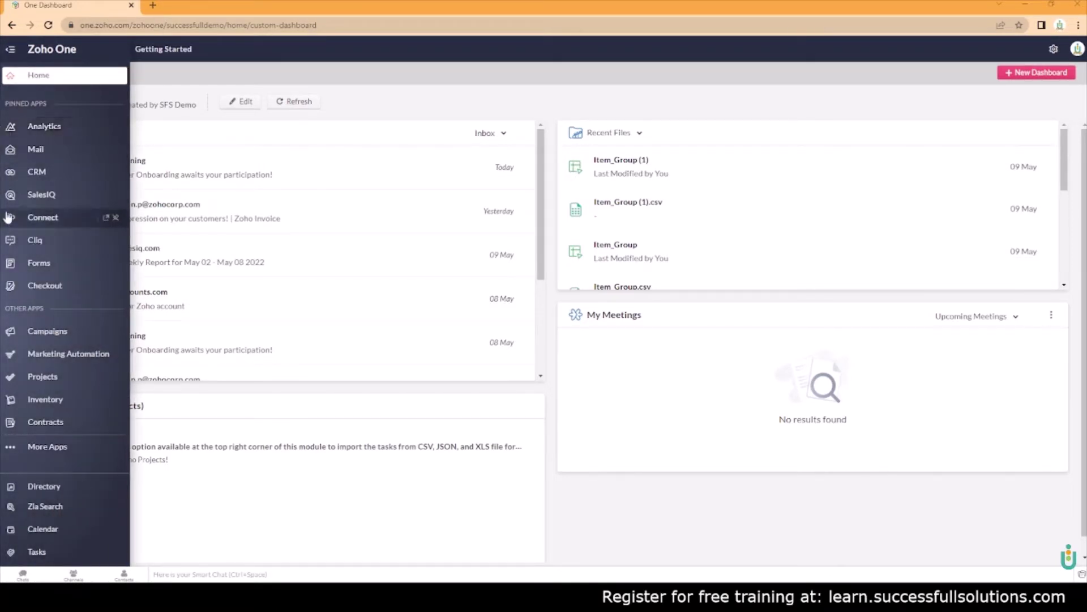
pyautogui.click(9, 269)
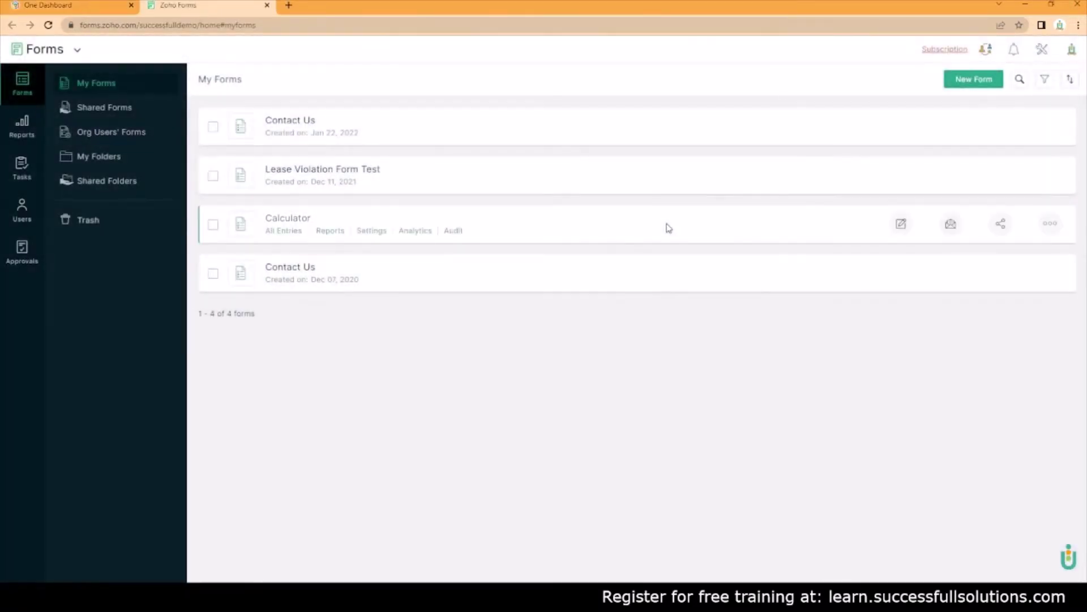
pyautogui.click(958, 81)
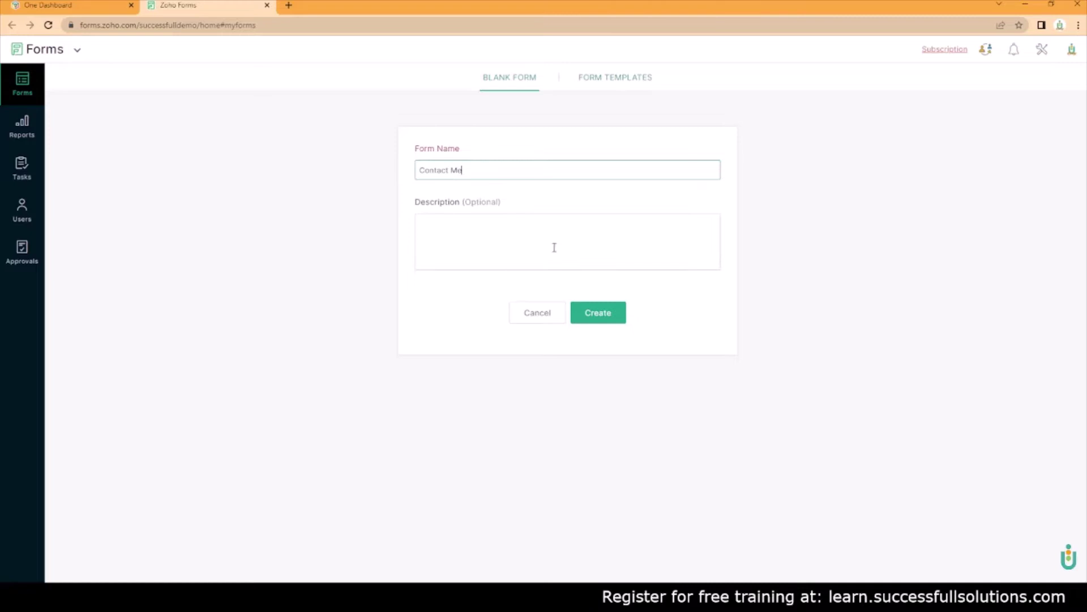
pyautogui.write('Contact Me')
pyautogui.click(595, 319)
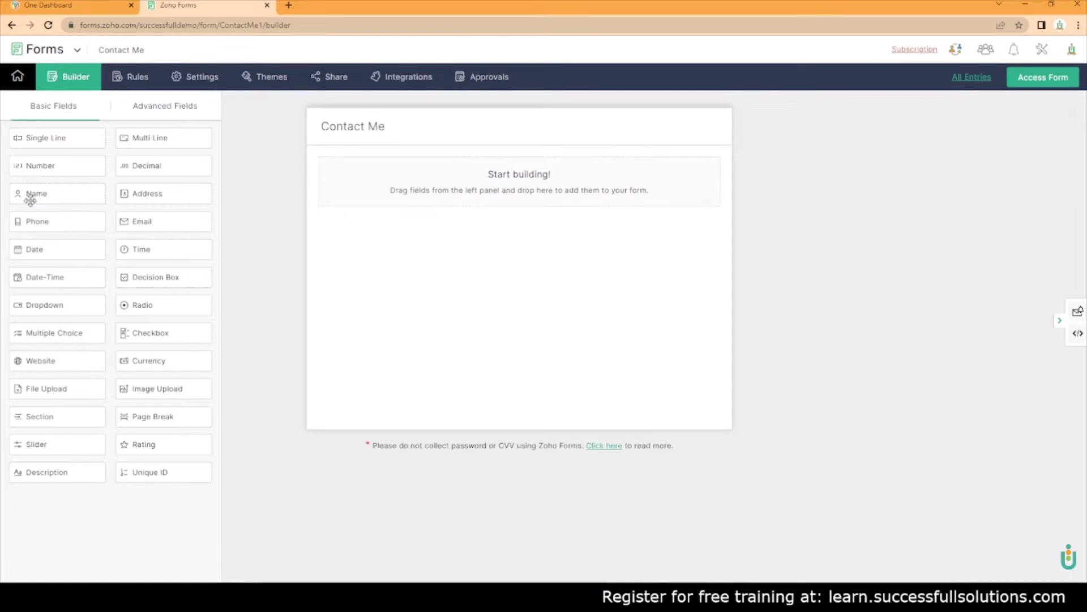
# Add Name, Phone, Address and Single Line fields to the form, in that order
pyautogui.moveTo(28, 198); pyautogui.dragTo(476, 187)
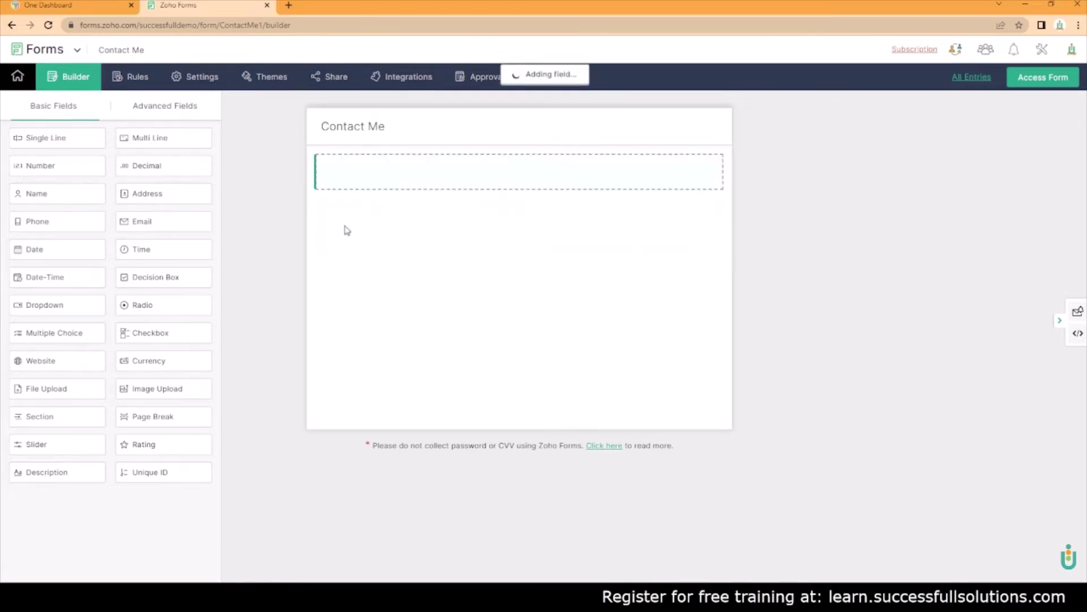
pyautogui.moveTo(39, 219); pyautogui.dragTo(396, 270)
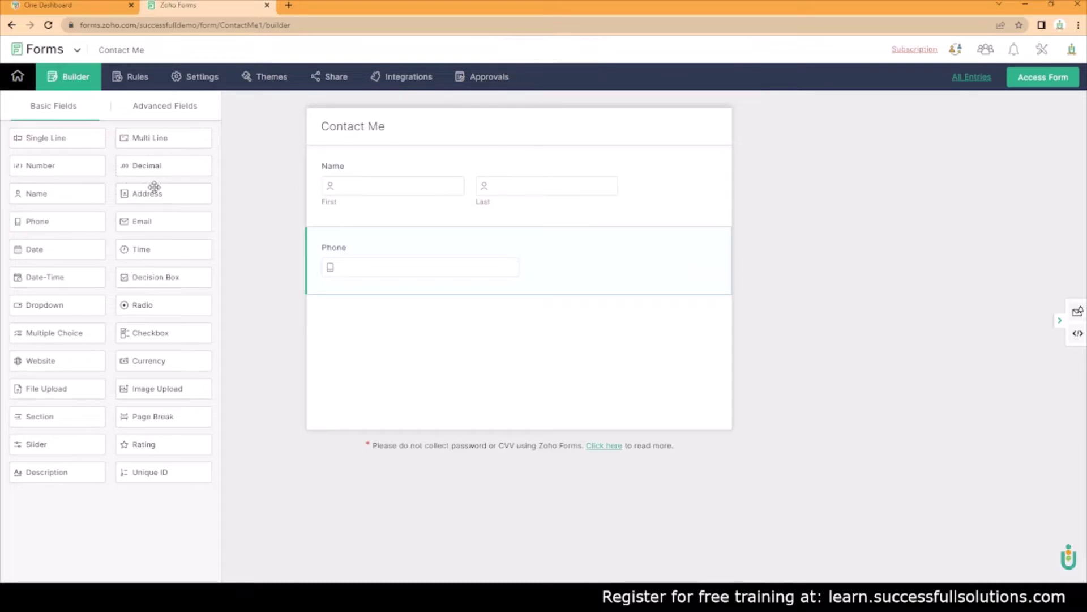
pyautogui.moveTo(154, 191); pyautogui.dragTo(444, 321)
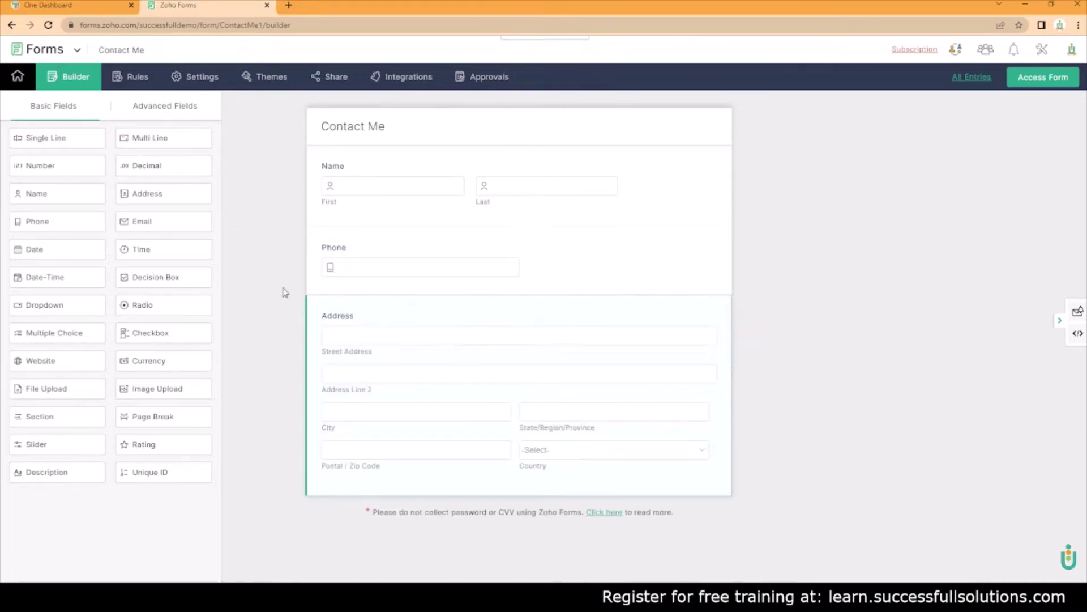
pyautogui.moveTo(29, 138); pyautogui.dragTo(414, 503)
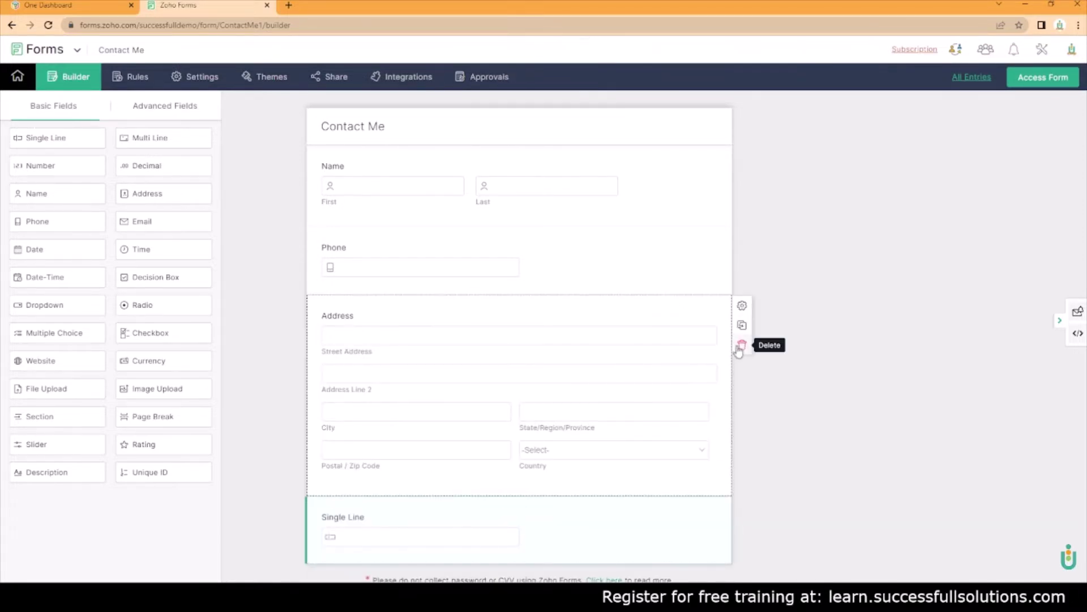
# Delete the Address field and add an Email field between Phone and Single Line
pyautogui.click(609, 357)
pyautogui.click(657, 324)
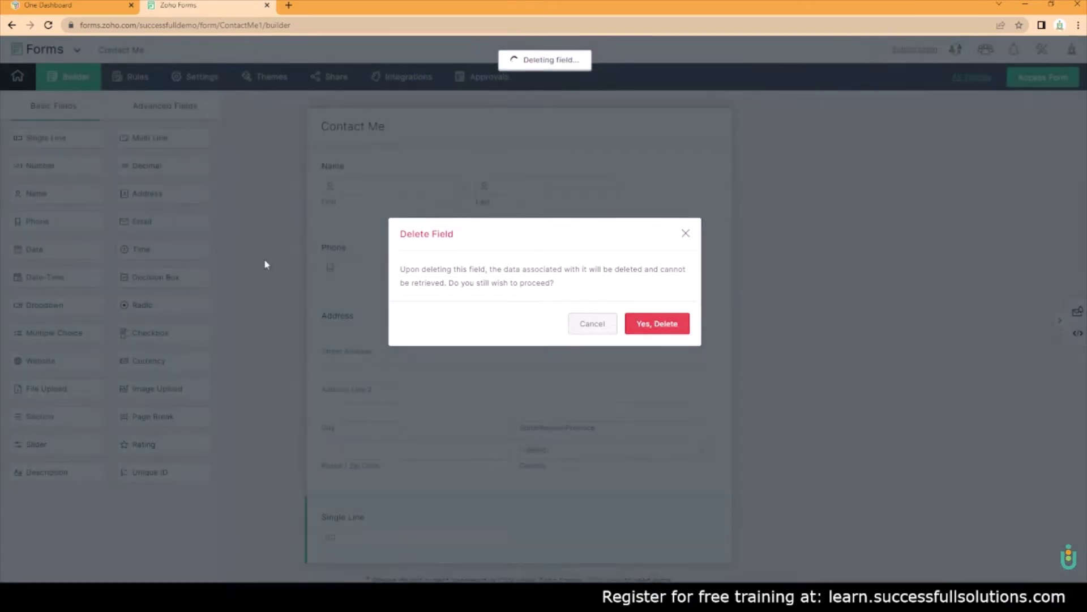
pyautogui.moveTo(141, 215); pyautogui.dragTo(430, 313)
# Turn the Single Line field into a hidden 'Lead Source' field with initial value 'Contact Form'
pyautogui.click(383, 406)
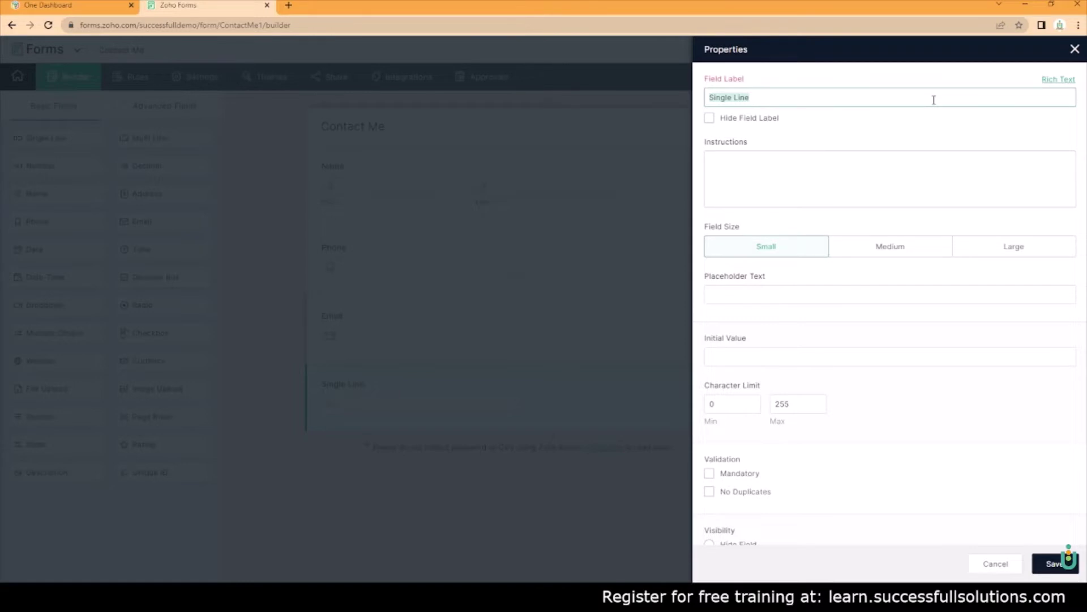
pyautogui.write('Lead Source')
pyautogui.click(898, 163)
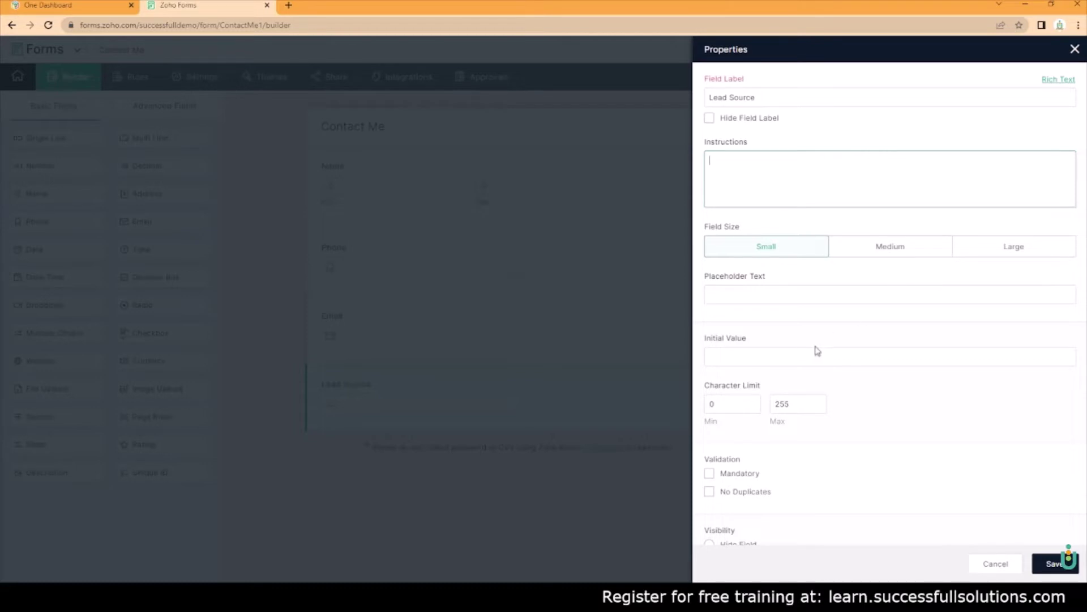
pyautogui.click(807, 355)
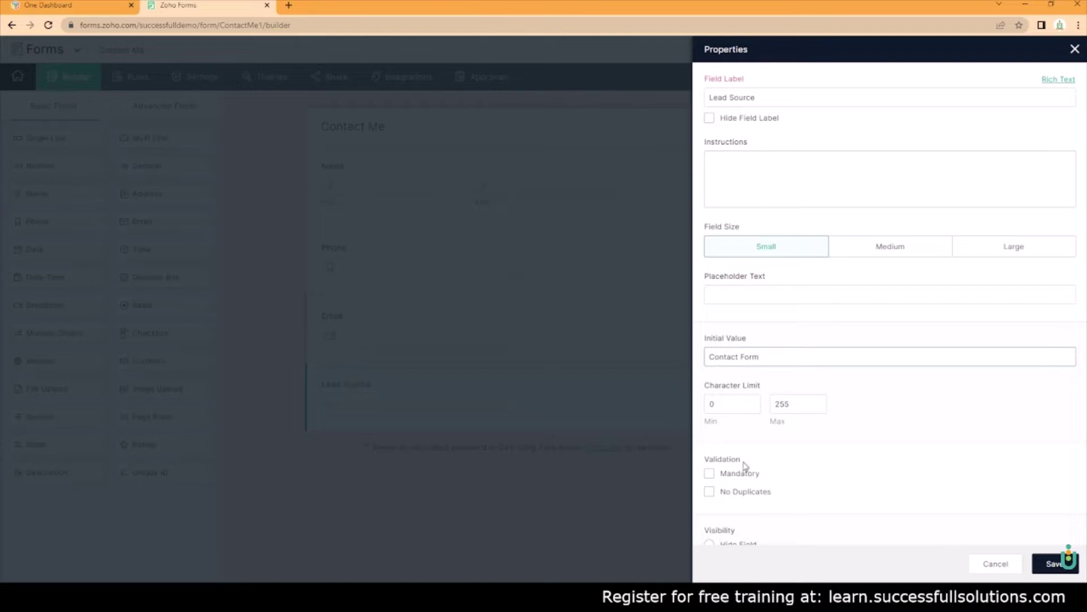
pyautogui.scroll(-3, 770, 441)
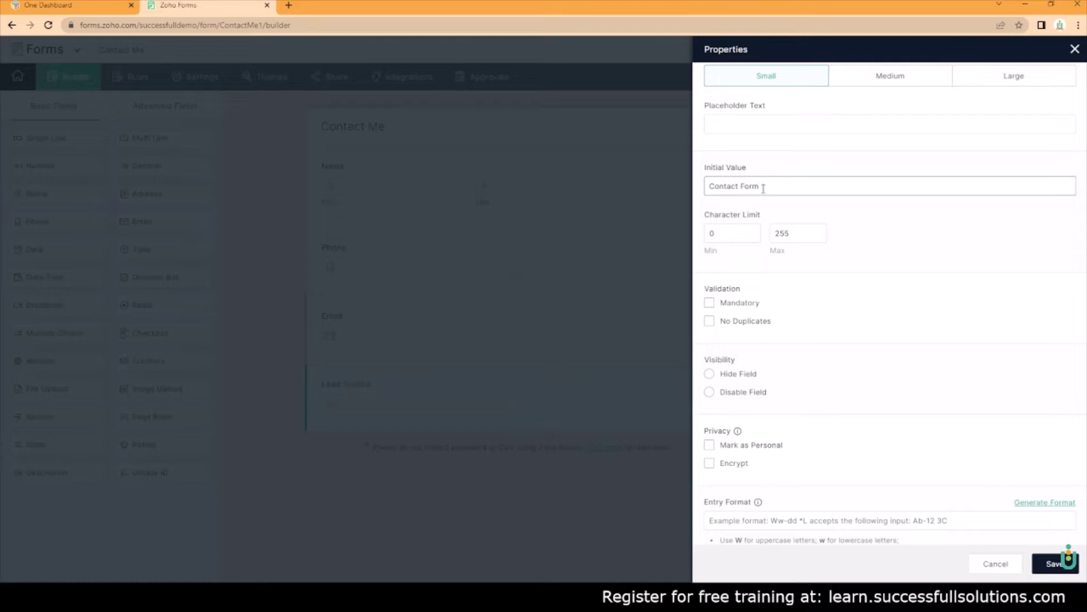
pyautogui.click(711, 374)
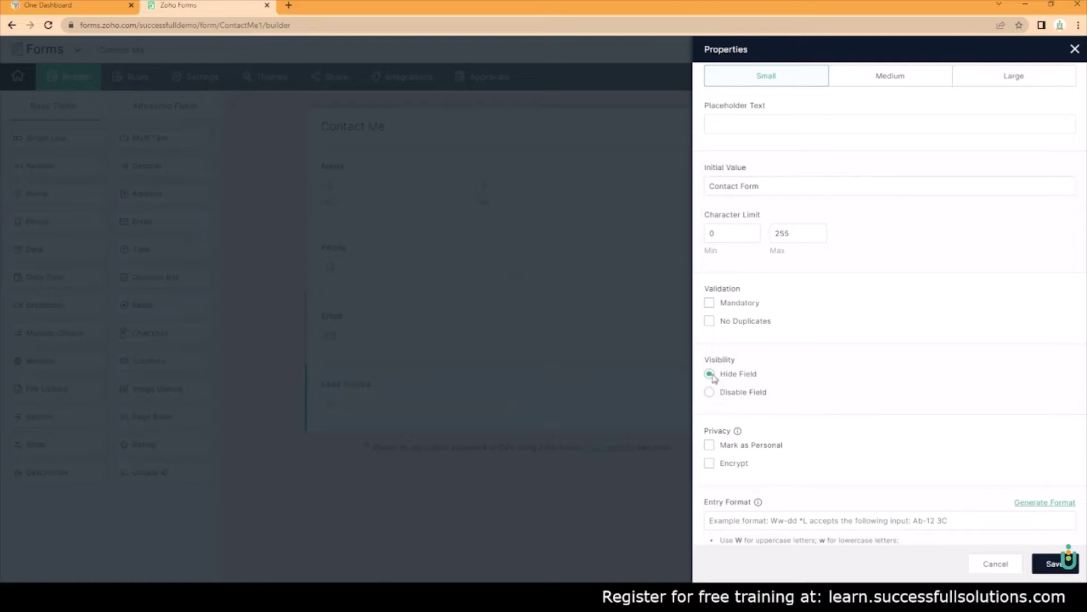
pyautogui.scroll(-2, 852, 362)
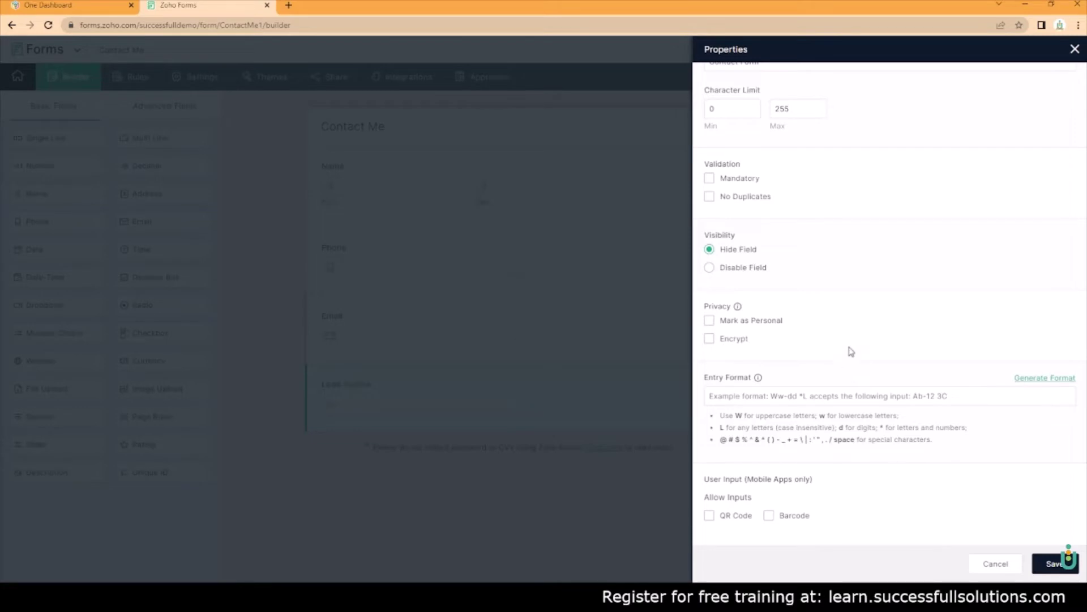
pyautogui.click(1053, 563)
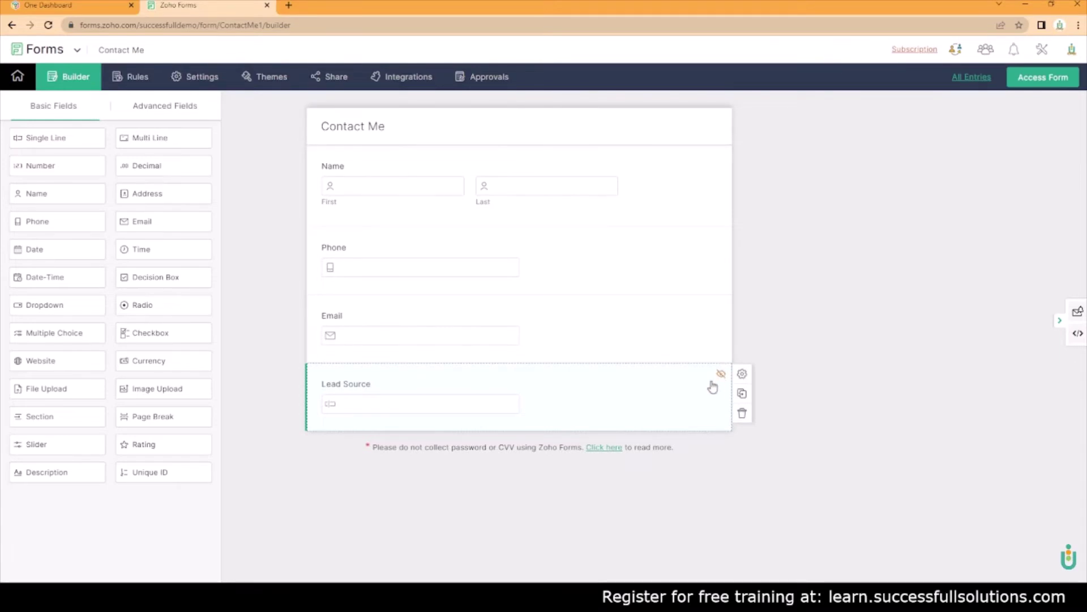
# Start a Zoho CRM integration targeting the Leads module with the Standard layout
pyautogui.click(413, 80)
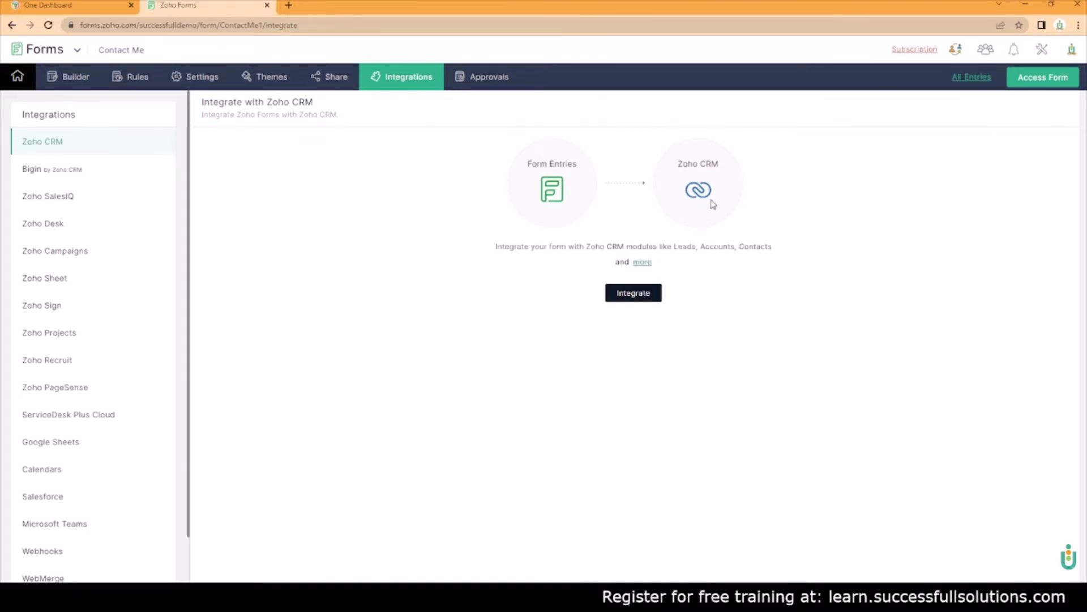
pyautogui.click(634, 293)
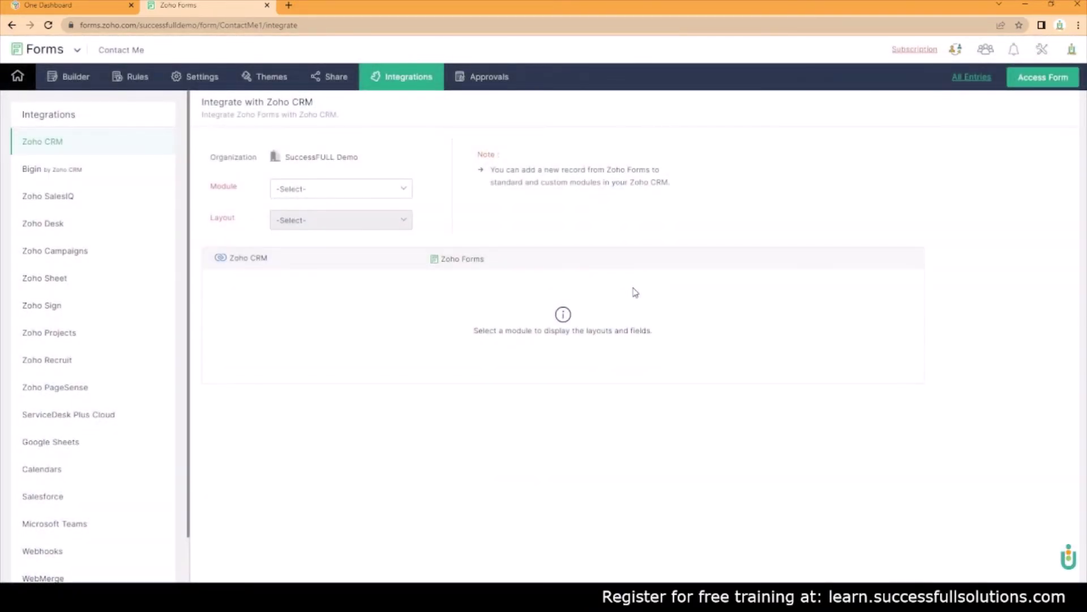
pyautogui.click(389, 189)
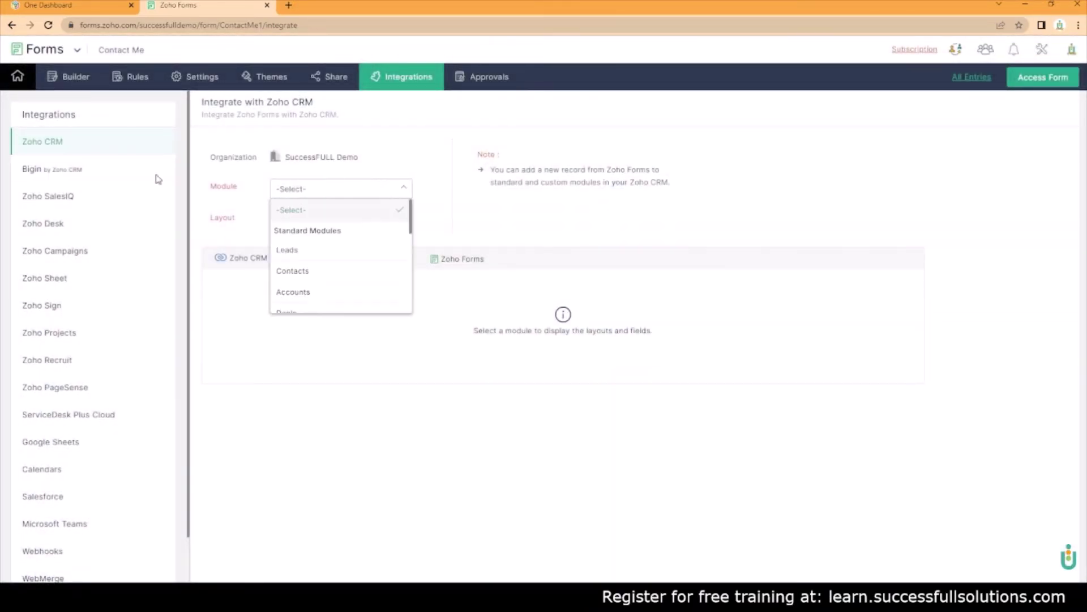
pyautogui.click(351, 250)
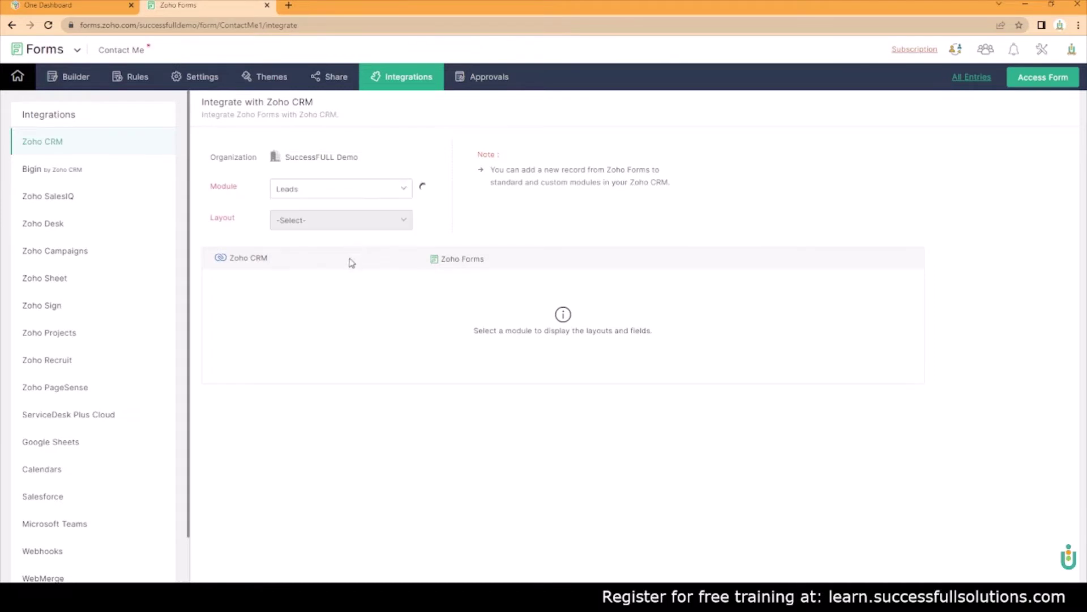
pyautogui.click(301, 226)
pyautogui.click(547, 359)
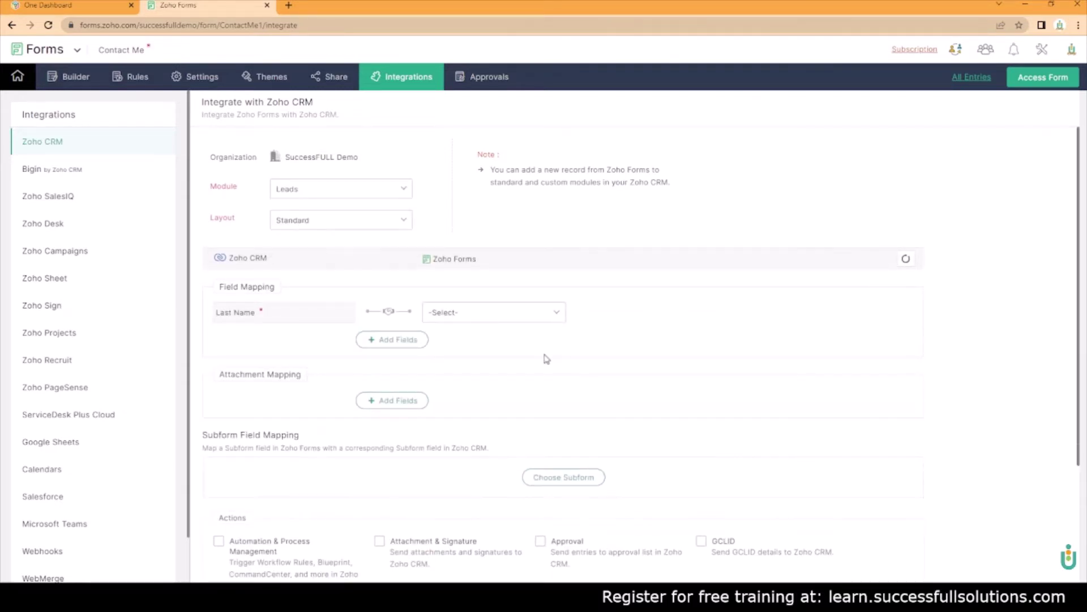
# Map CRM Last Name and First Name to the form's Name fields, making Last Name mandatory
pyautogui.click(474, 310)
pyautogui.click(484, 444)
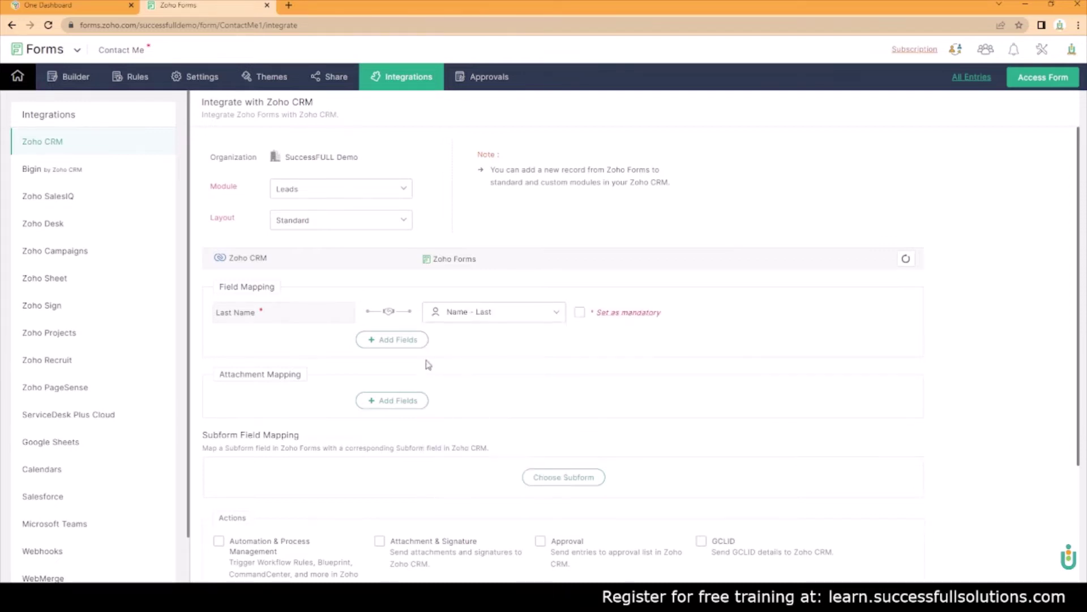
pyautogui.click(297, 341)
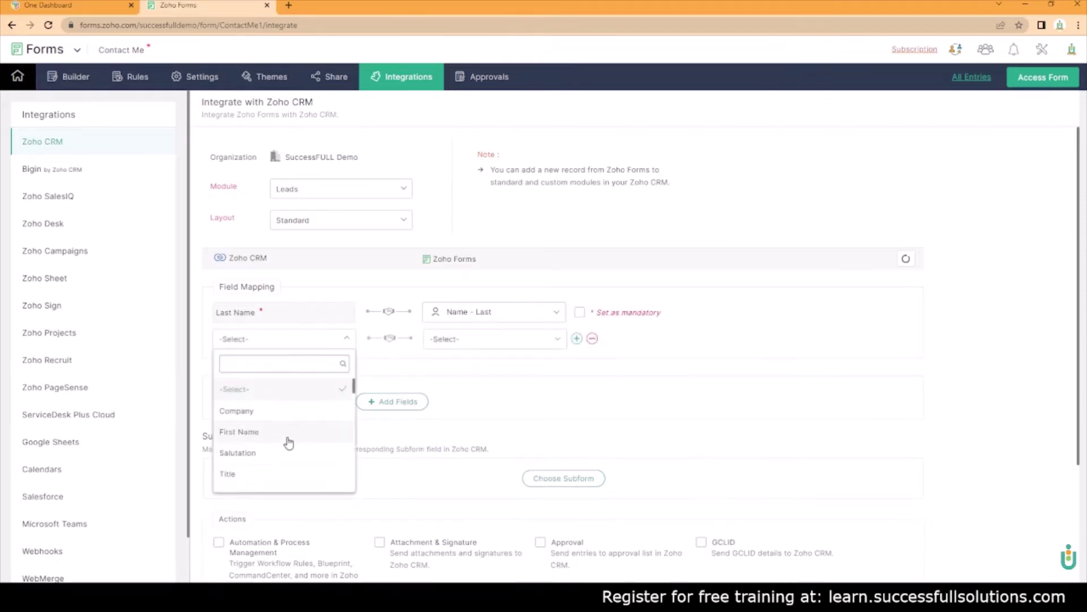
pyautogui.click(286, 437)
pyautogui.click(468, 342)
pyautogui.scroll(-2, 492, 447)
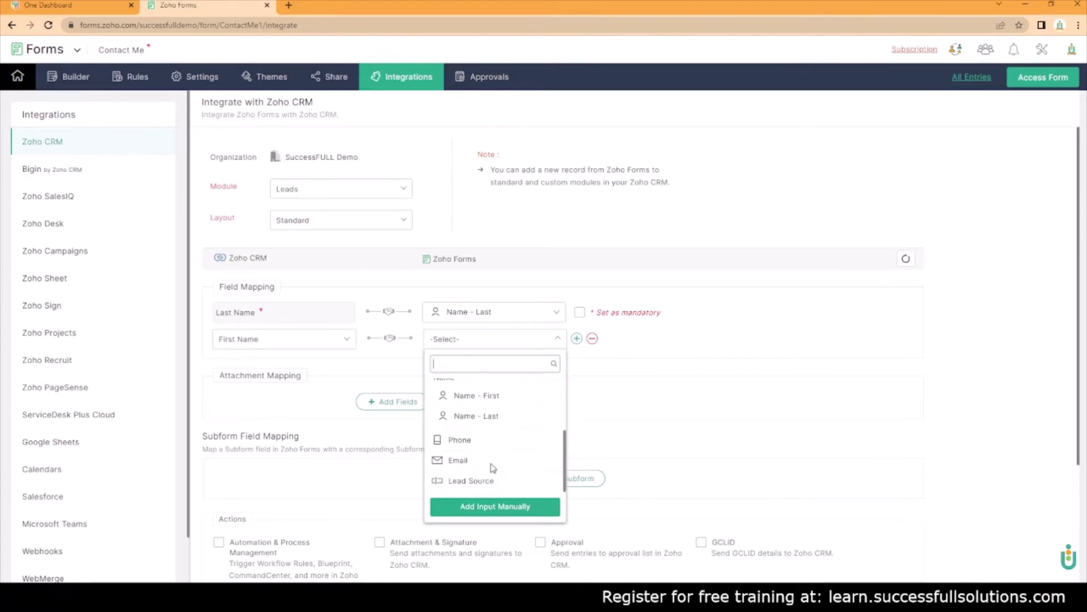
pyautogui.click(480, 398)
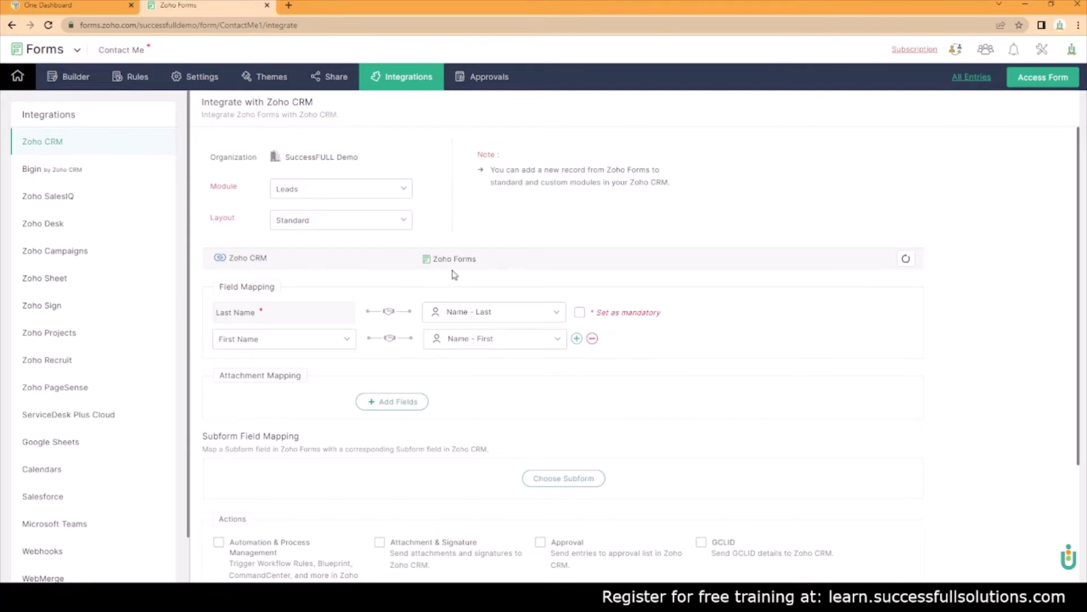
pyautogui.click(580, 312)
# Add mapping rows linking CRM Email and Phone to the form's Email and Phone fields
pyautogui.click(577, 339)
pyautogui.click(292, 367)
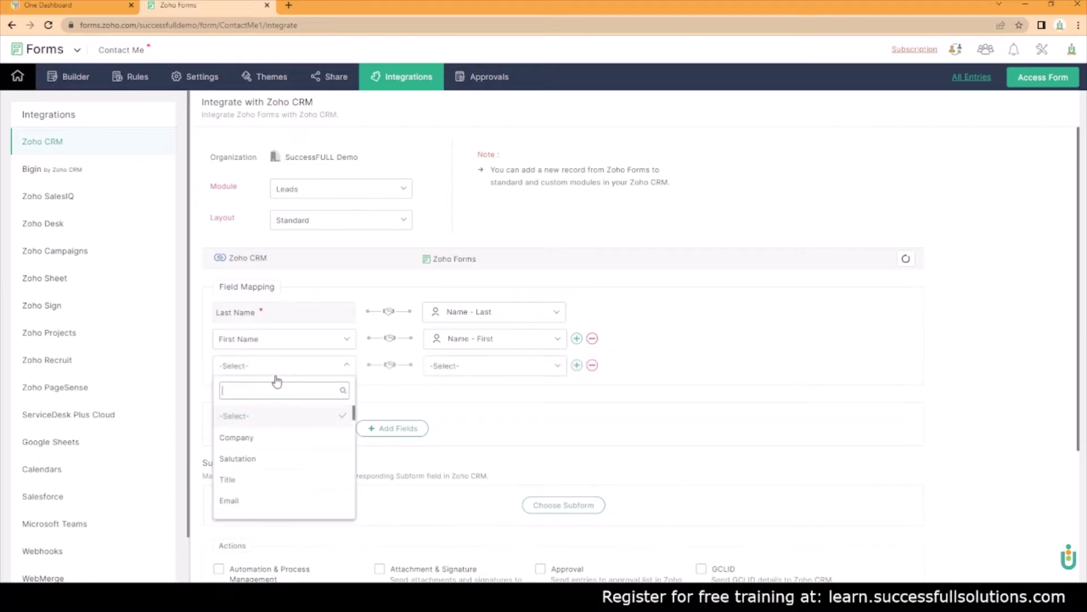
pyautogui.click(237, 500)
pyautogui.click(474, 368)
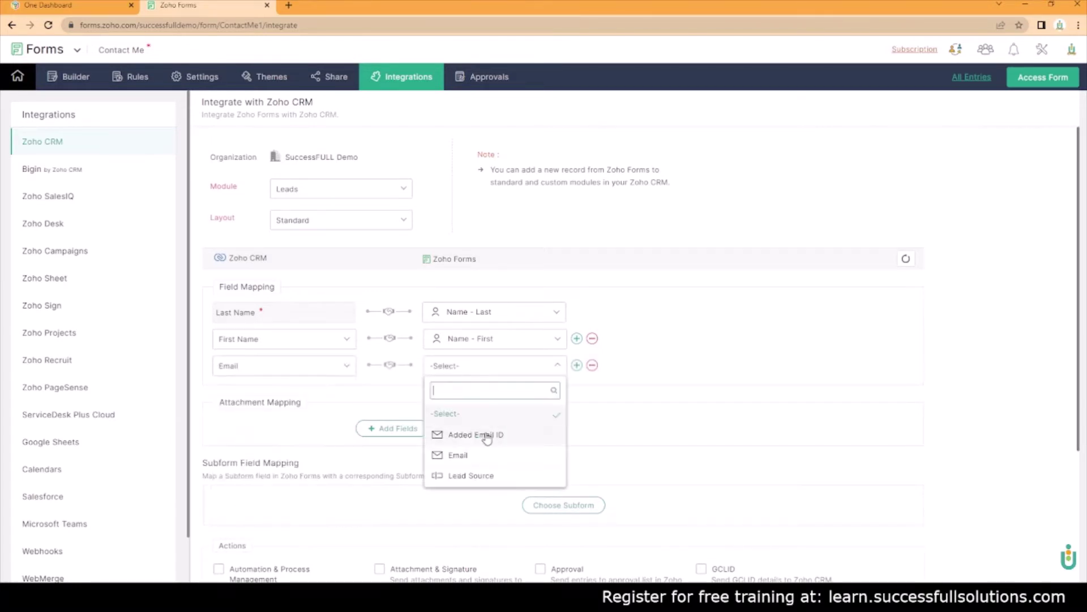
pyautogui.click(501, 453)
pyautogui.click(576, 365)
pyautogui.click(267, 391)
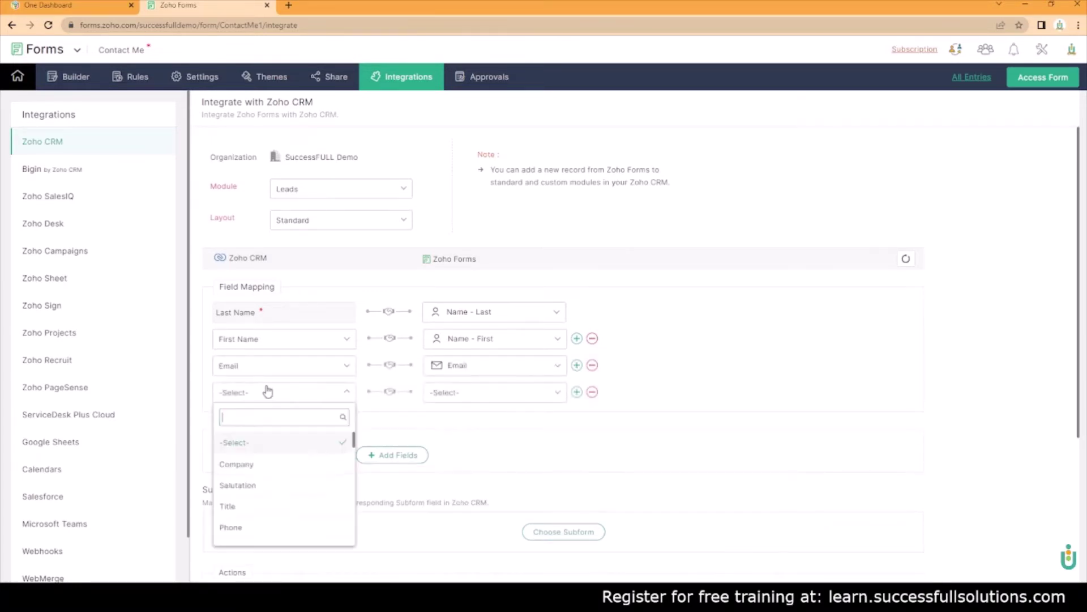
pyautogui.click(242, 529)
pyautogui.click(475, 395)
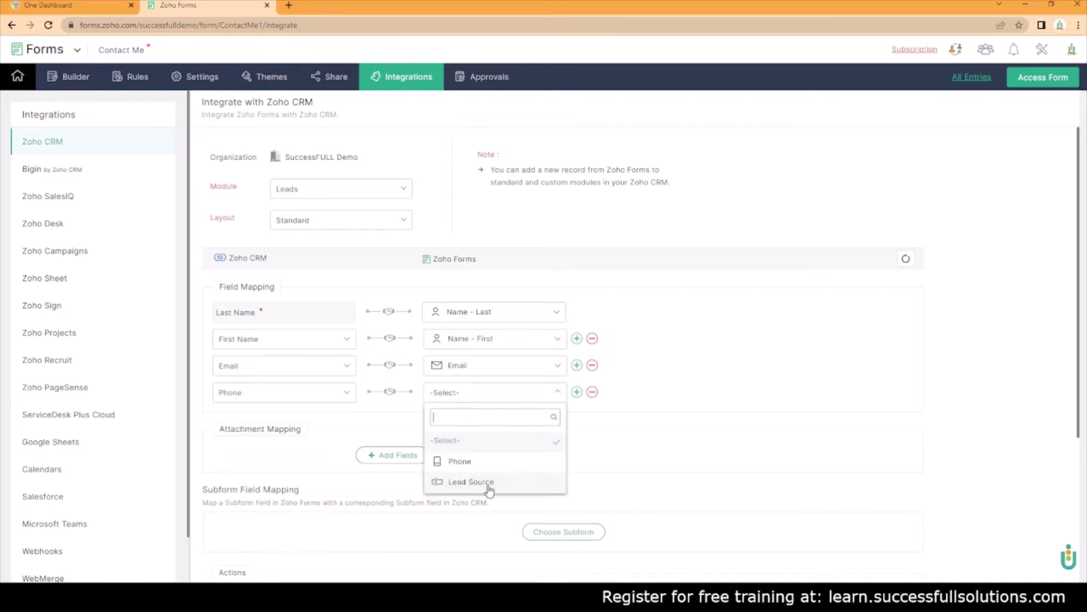
pyautogui.click(482, 463)
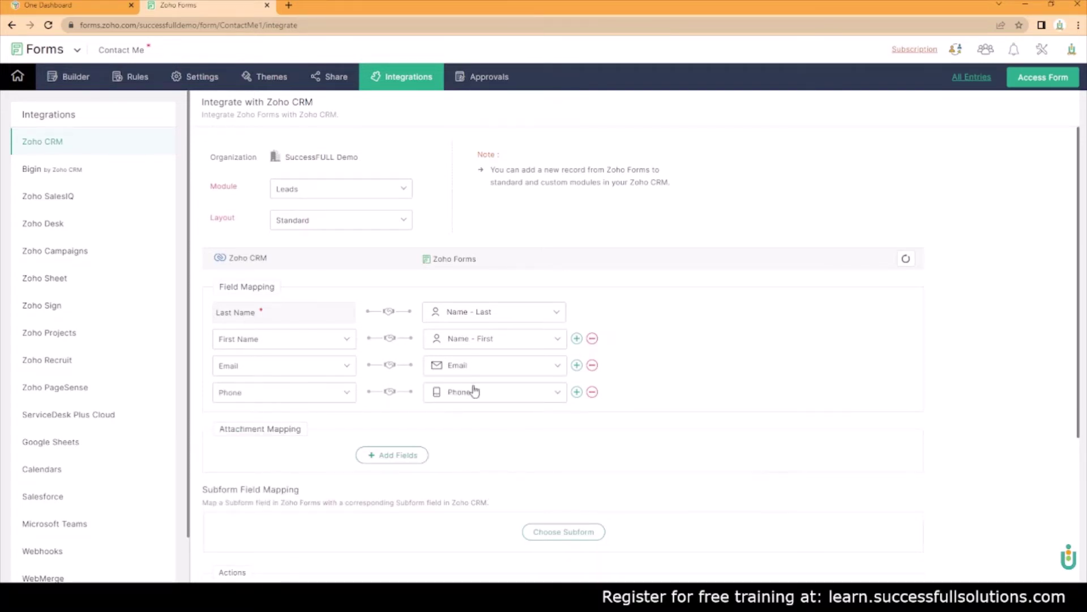
# Map CRM Lead Source to the form's Lead Source field and enable Automation & Process Management
pyautogui.click(576, 392)
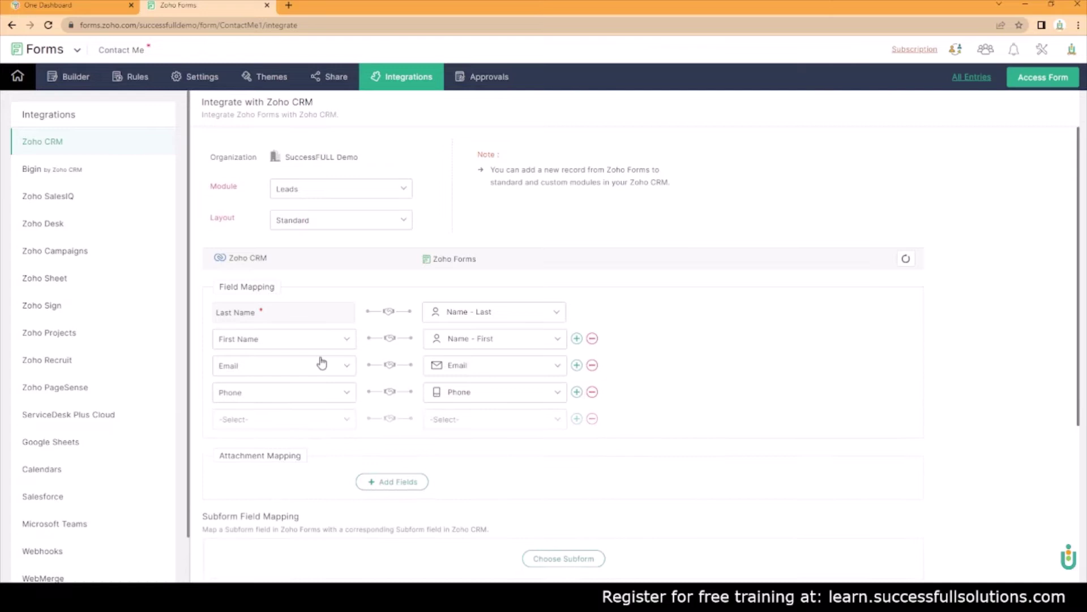
pyautogui.click(331, 418)
pyautogui.write('le')
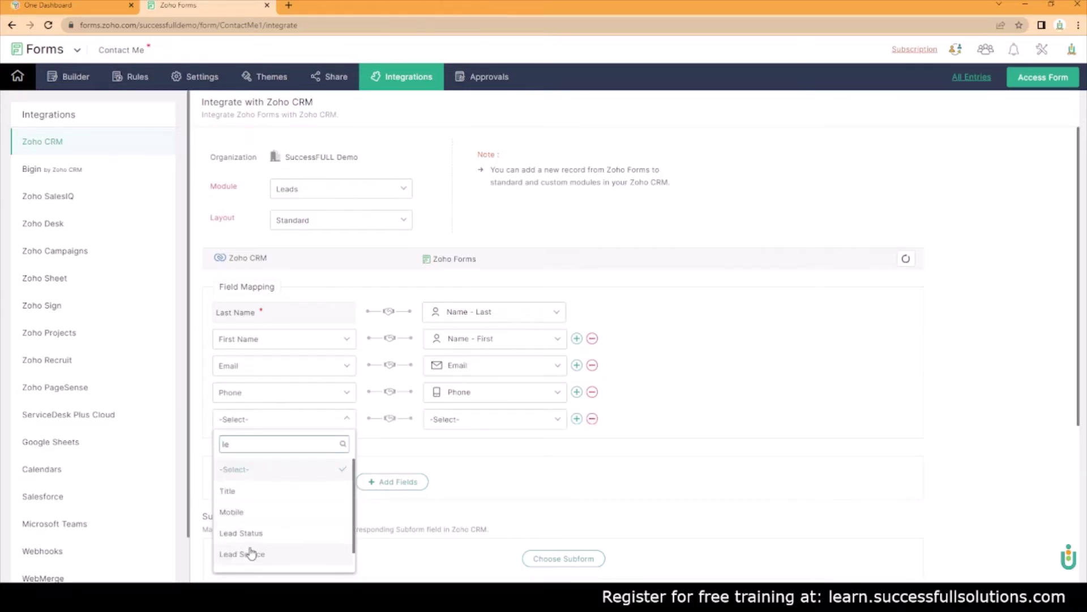
pyautogui.click(249, 554)
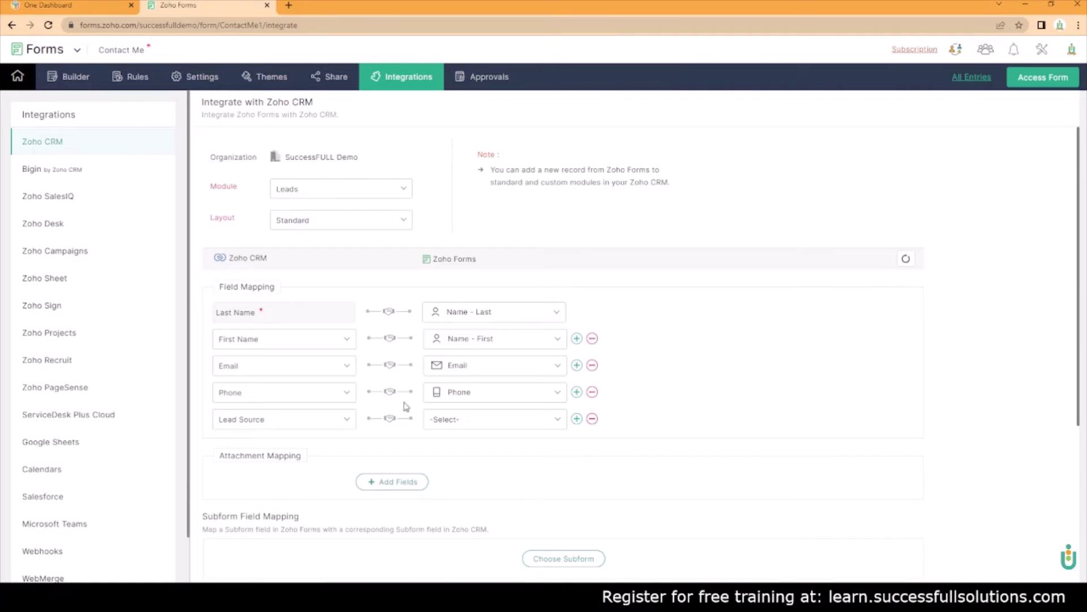
pyautogui.click(448, 419)
pyautogui.click(504, 488)
pyautogui.scroll(-2, 506, 507)
pyautogui.scroll(-2, 506, 496)
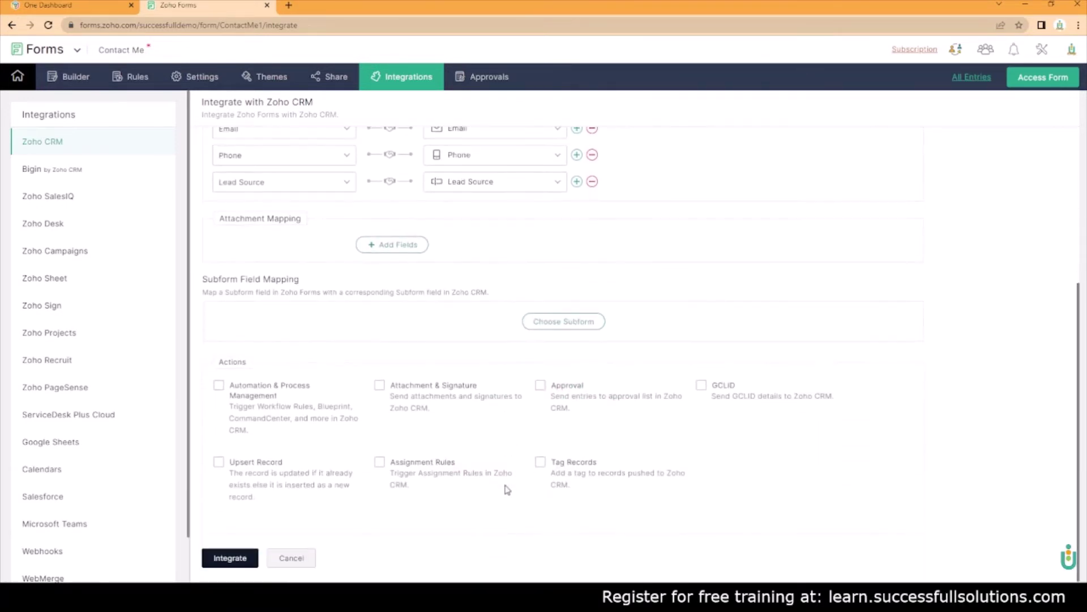
pyautogui.click(218, 387)
# Enable Upsert Record matched by Email and save the Zoho CRM integration
pyautogui.click(218, 463)
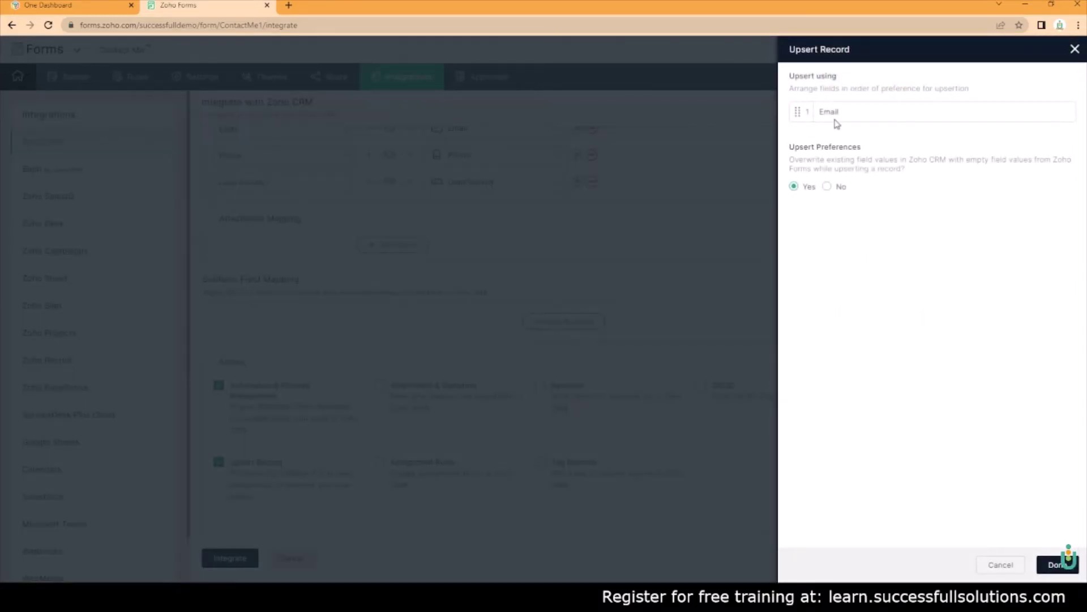
pyautogui.click(1054, 565)
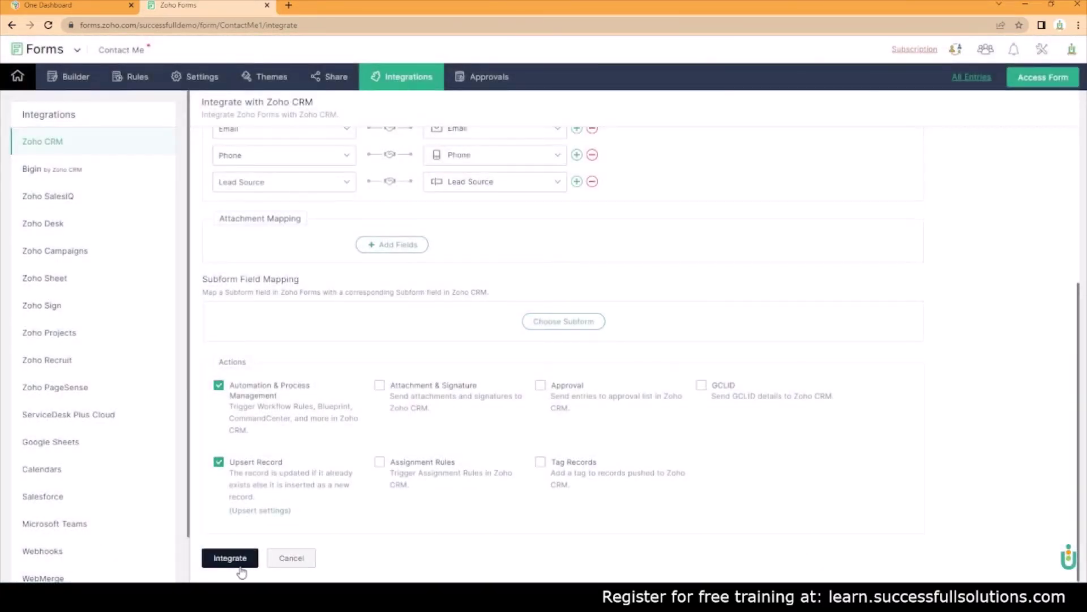
pyautogui.click(241, 566)
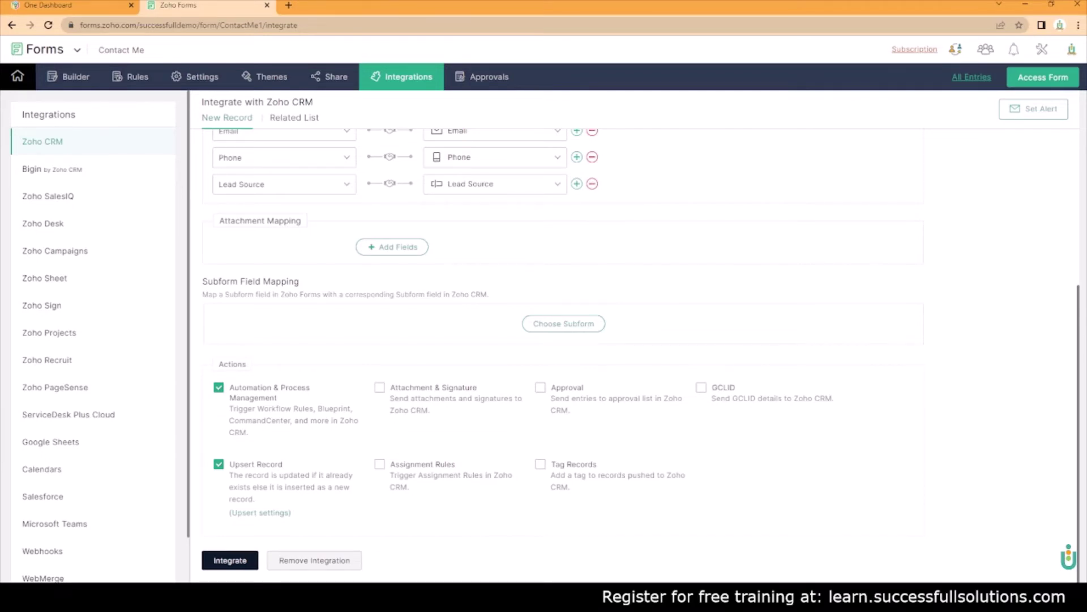
# In a new tab, open Zoho Sites and bring up the site's Contact page in the editor
pyautogui.click(289, 6)
pyautogui.write('sit')
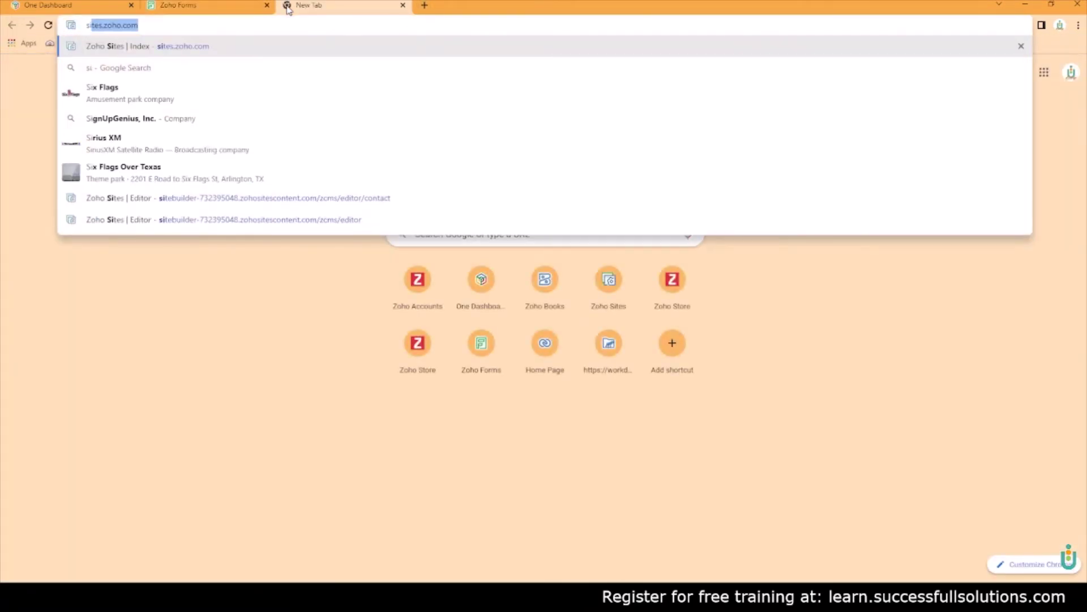
pyautogui.press('Return')
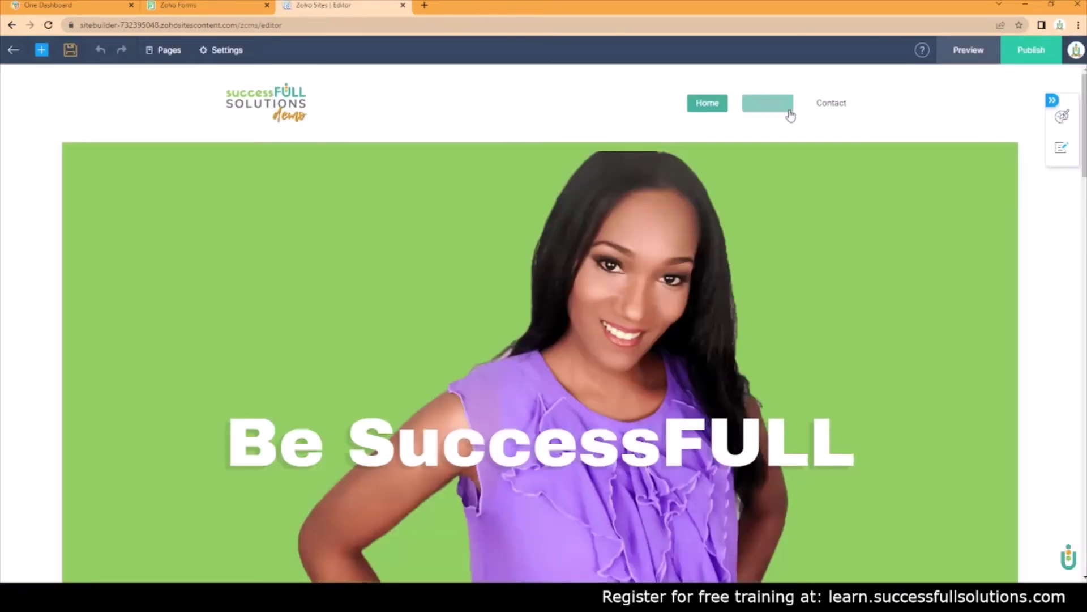
pyautogui.click(837, 115)
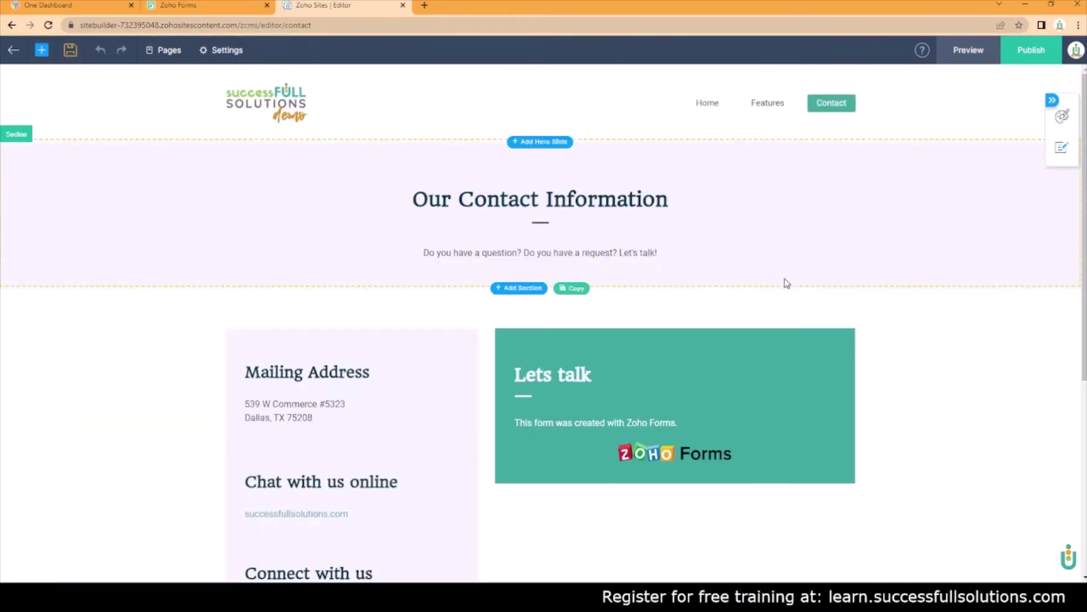
pyautogui.scroll(-2, 729, 306)
pyautogui.scroll(-1, 730, 306)
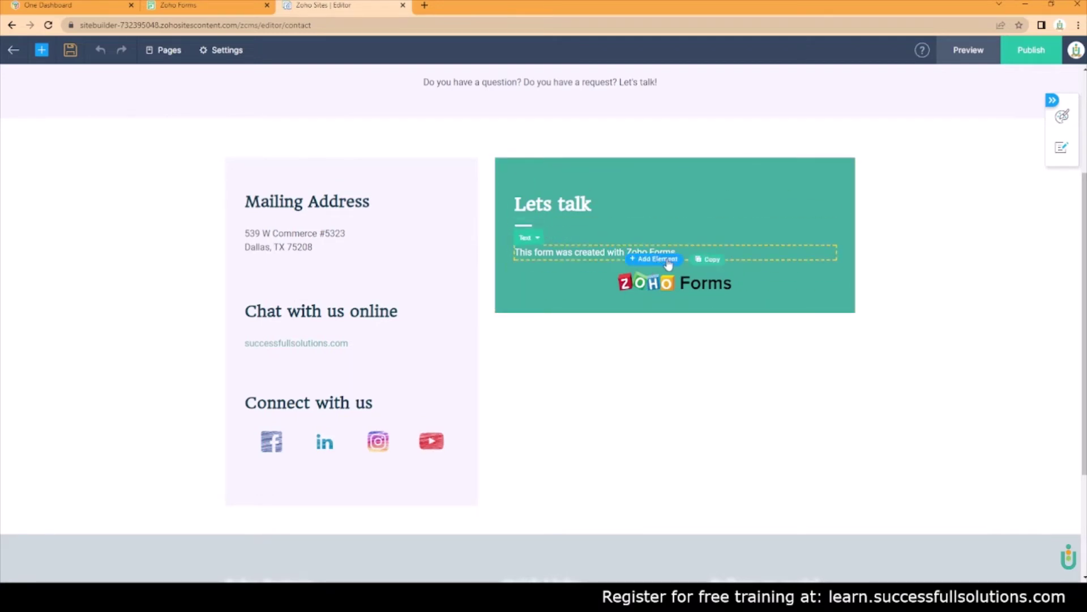
# Drag an Embed Iframe element from Others onto the Contact page's Lets talk section
pyautogui.click(657, 259)
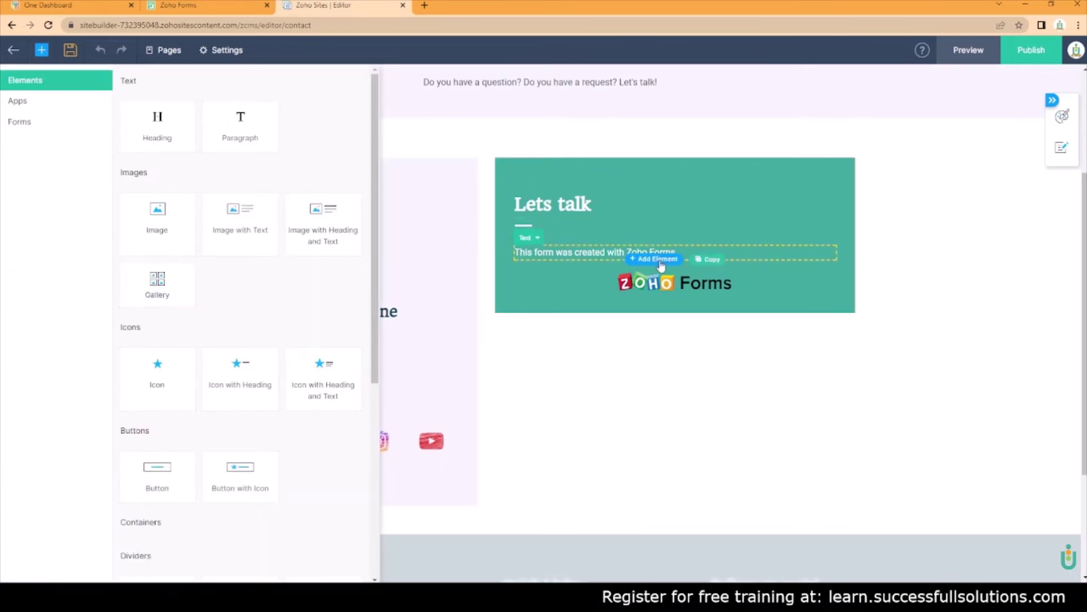
pyautogui.scroll(-5, 202, 241)
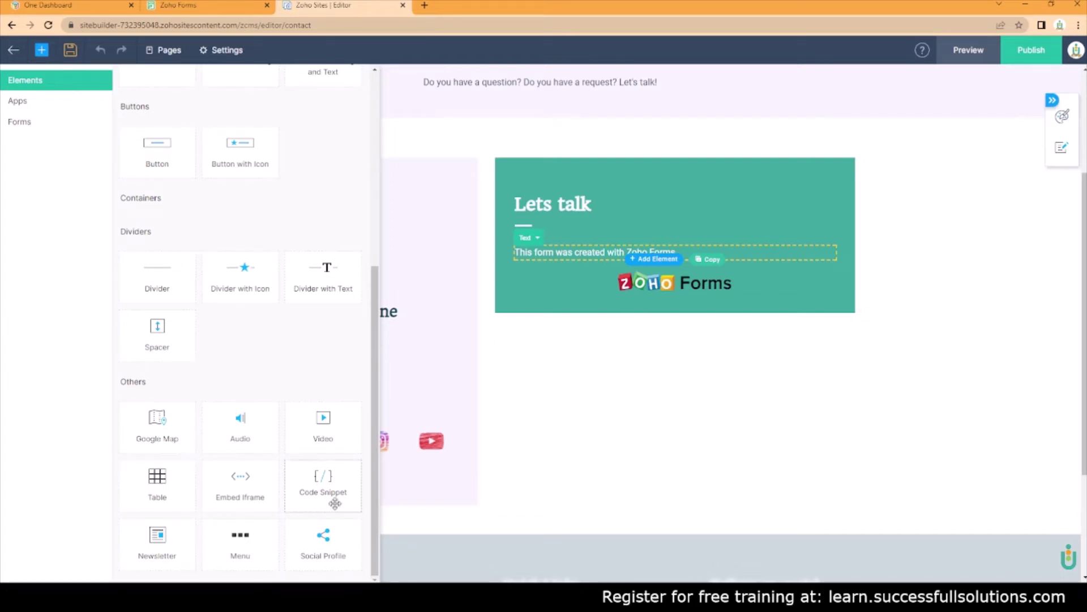
pyautogui.moveTo(253, 470); pyautogui.dragTo(626, 270)
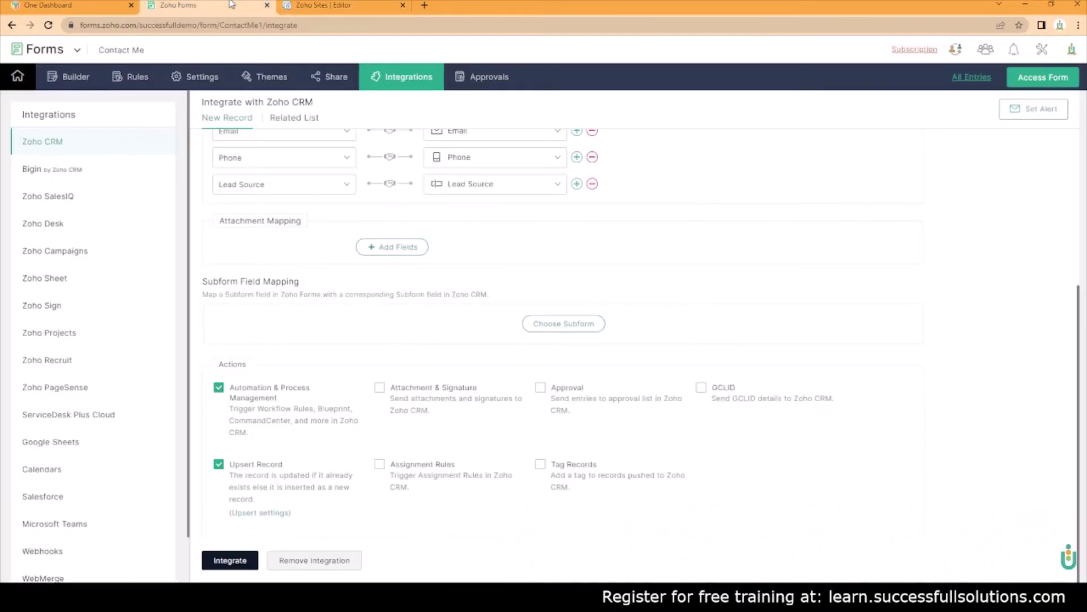
# Copy the Contact Me form's iframe code from Share > Embed into the Sites embed box
pyautogui.click(231, 5)
pyautogui.scroll(5, 345, 244)
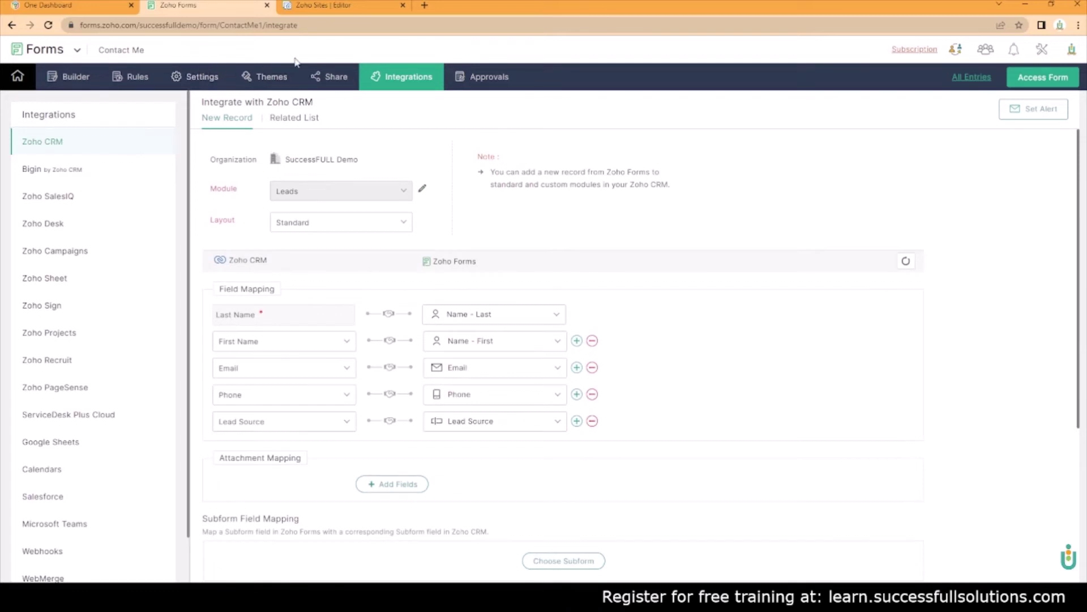
pyautogui.click(317, 86)
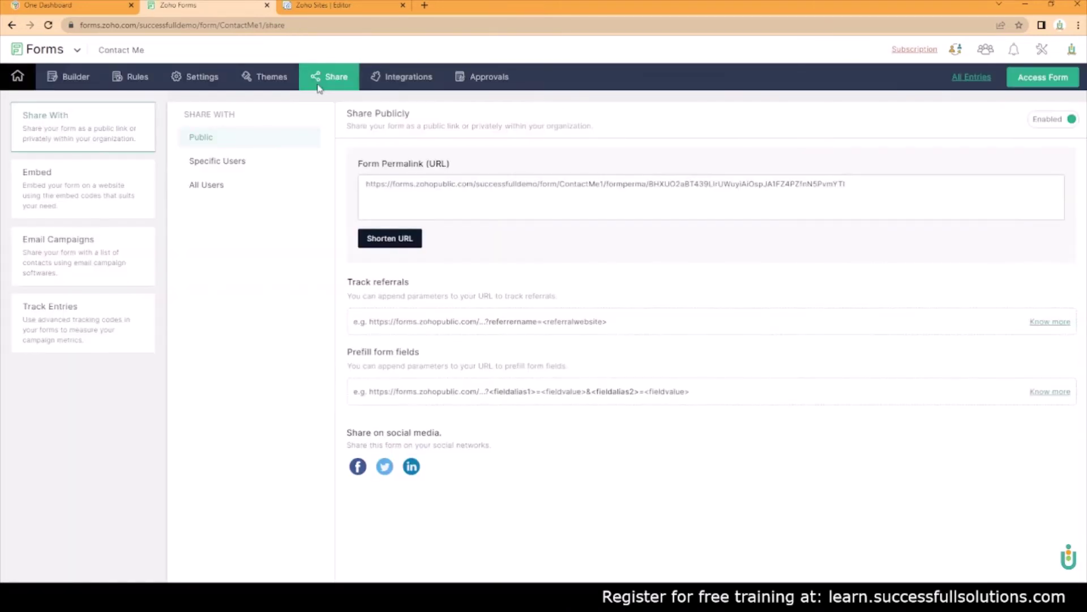
pyautogui.click(53, 189)
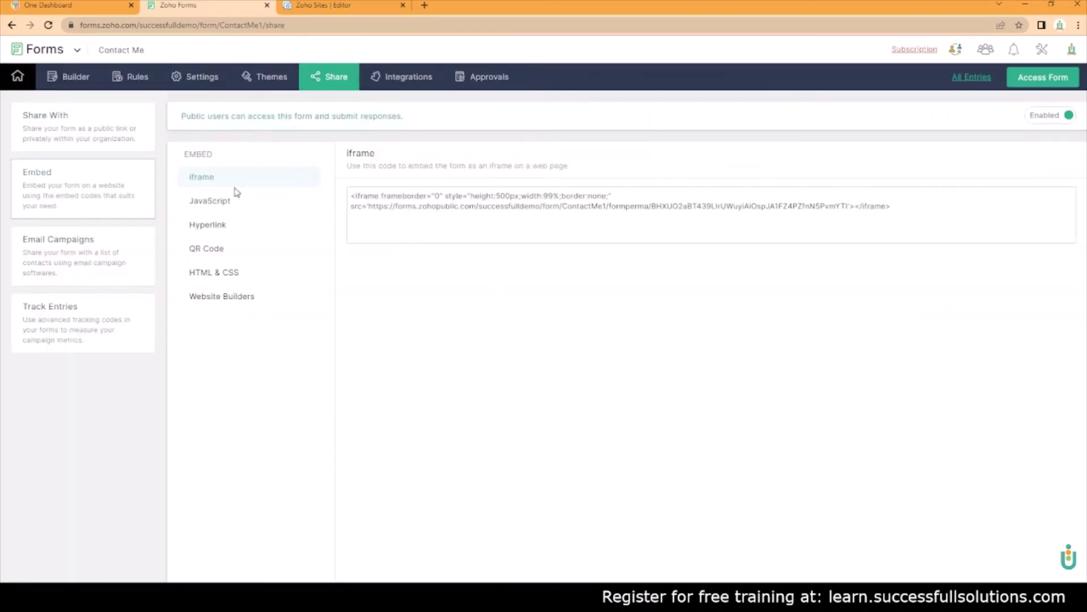
pyautogui.moveTo(926, 205); pyautogui.dragTo(258, 194)
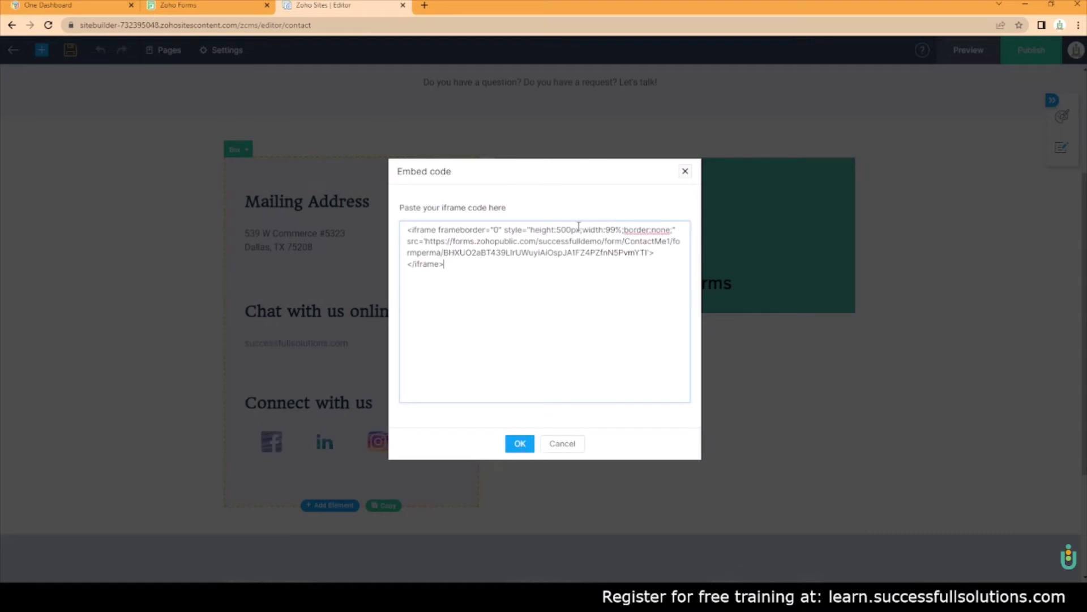
# Confirm the pasted iframe code, deselect the embedded form and publish the Contact page
pyautogui.moveTo(532, 229); pyautogui.dragTo(580, 229)
pyautogui.click(519, 444)
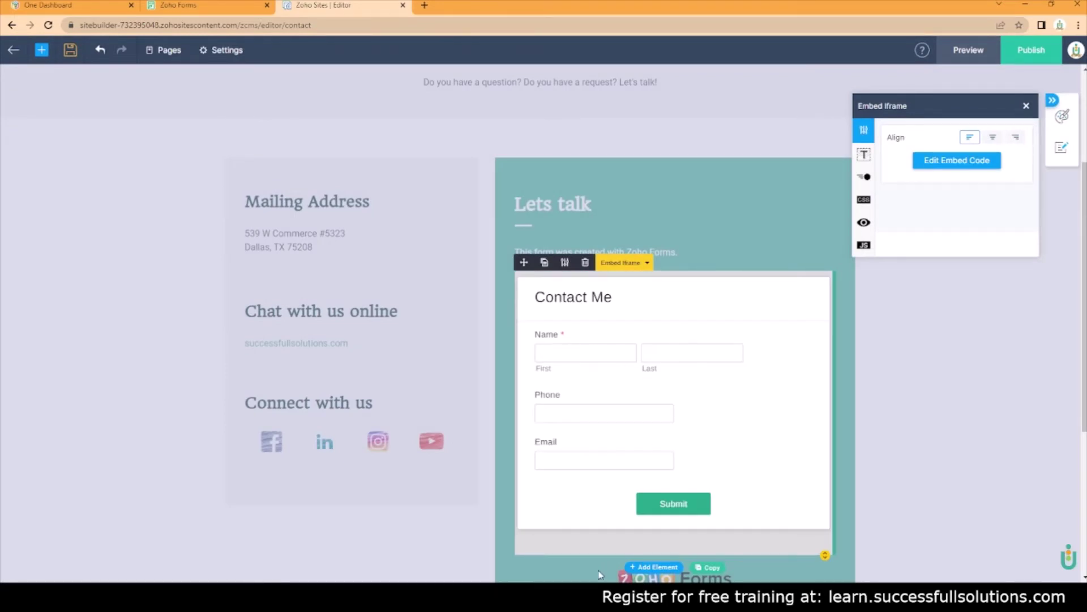
pyautogui.click(872, 465)
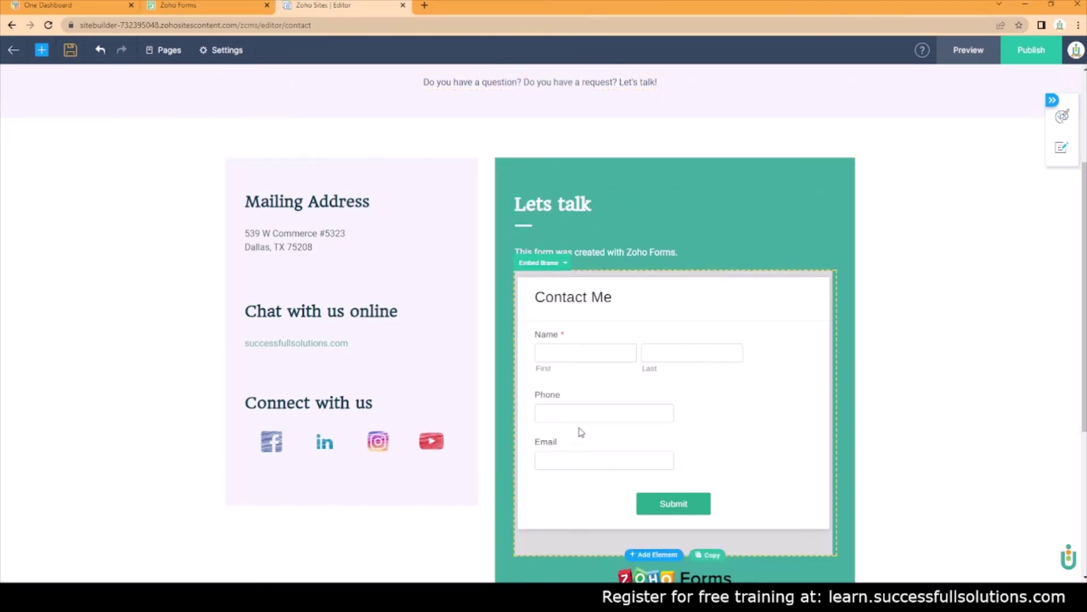
pyautogui.scroll(-3, 724, 425)
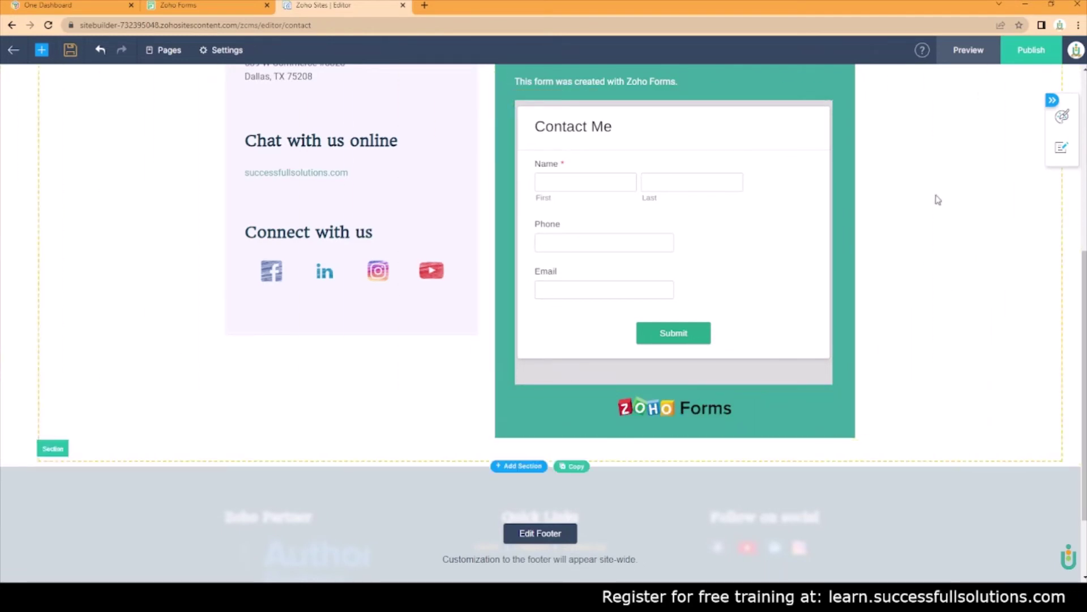
pyautogui.click(1026, 57)
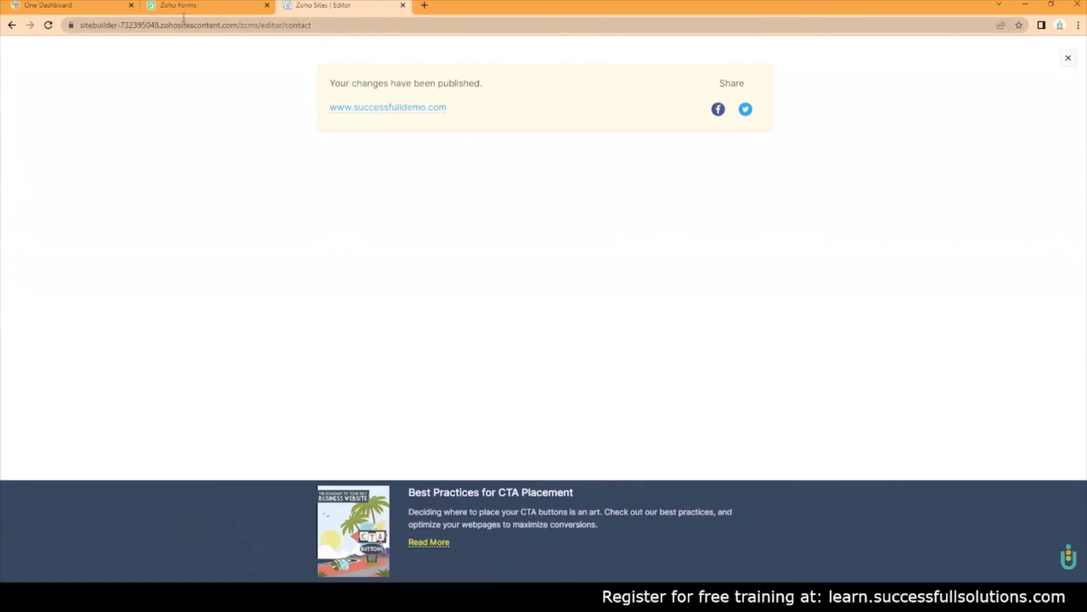
# Load successfulldemo.com in a new Chrome tab and go to its Contact page
pyautogui.click(173, 6)
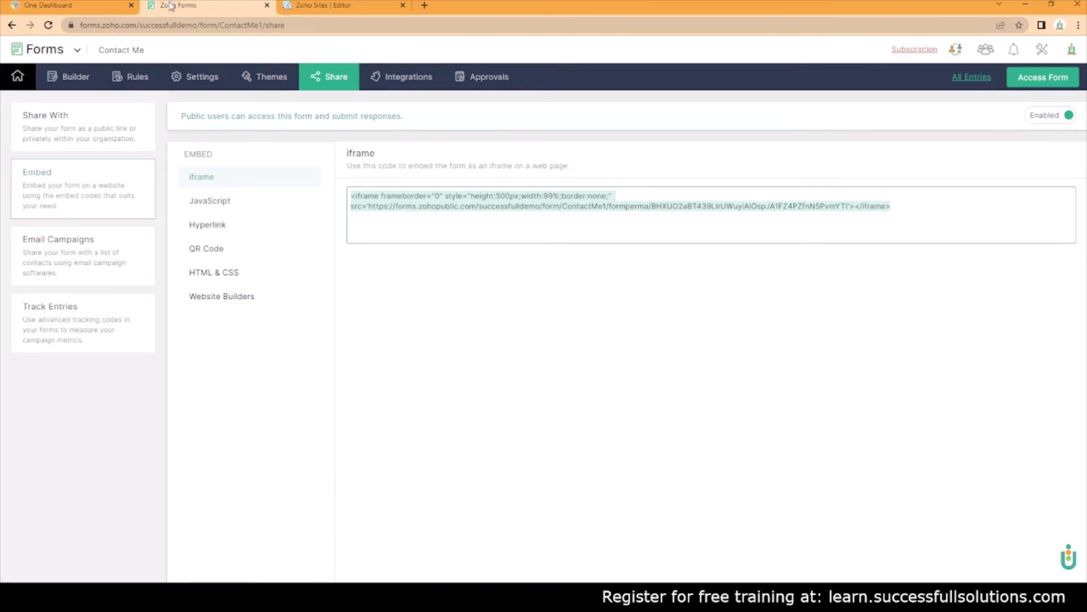
pyautogui.click(424, 5)
pyautogui.write('succ')
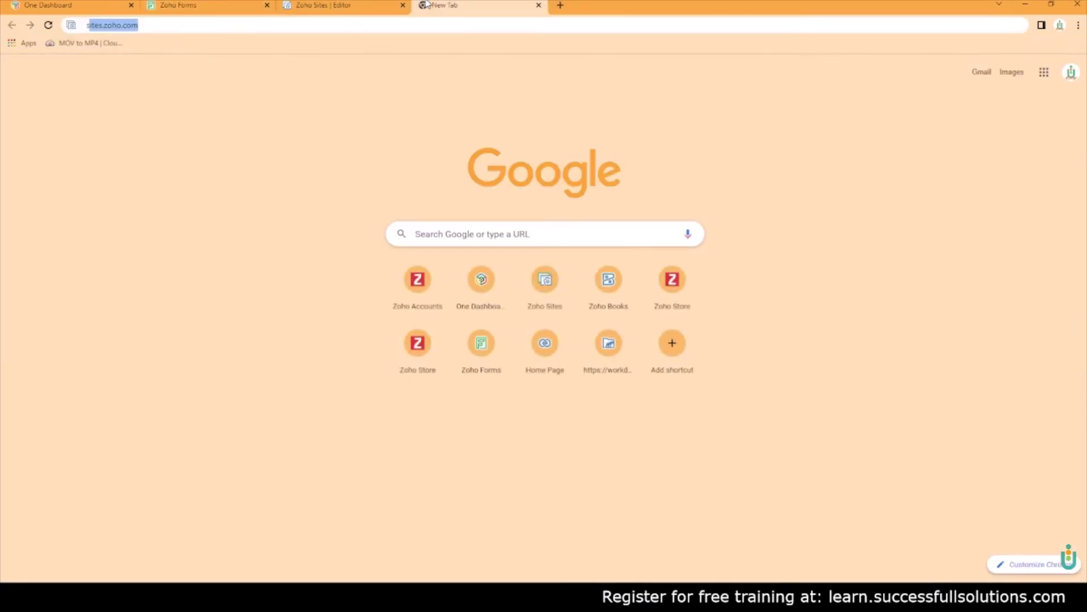
pyautogui.write('essfulldemo.')
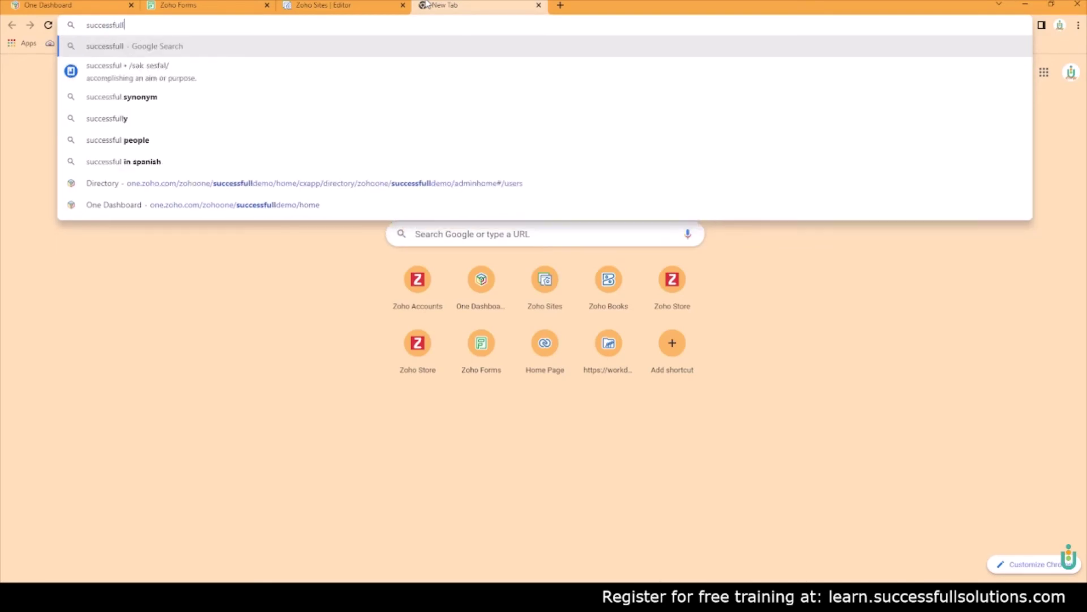
pyautogui.write('com')
pyautogui.press('Return')
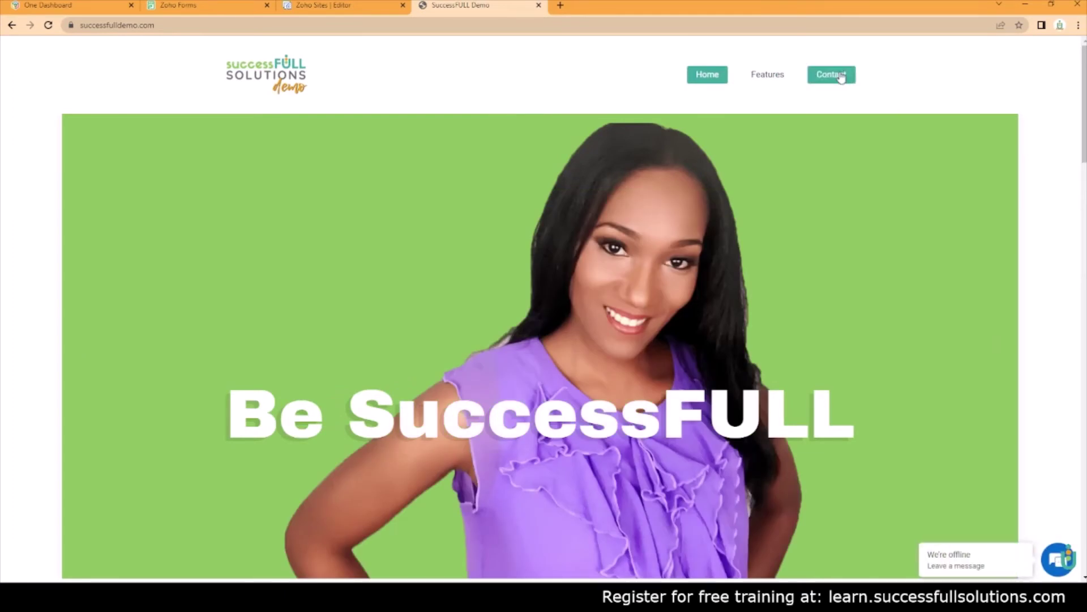
pyautogui.click(832, 74)
pyautogui.scroll(-4, 877, 448)
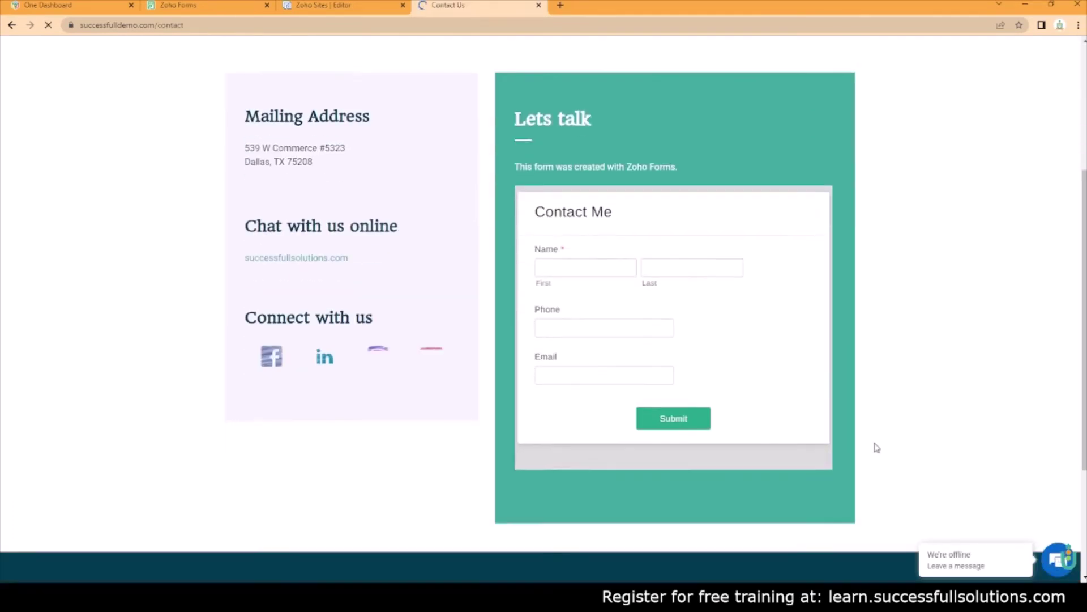
# Fill the Contact Me form with a test first and last name and a phone number
pyautogui.click(579, 262)
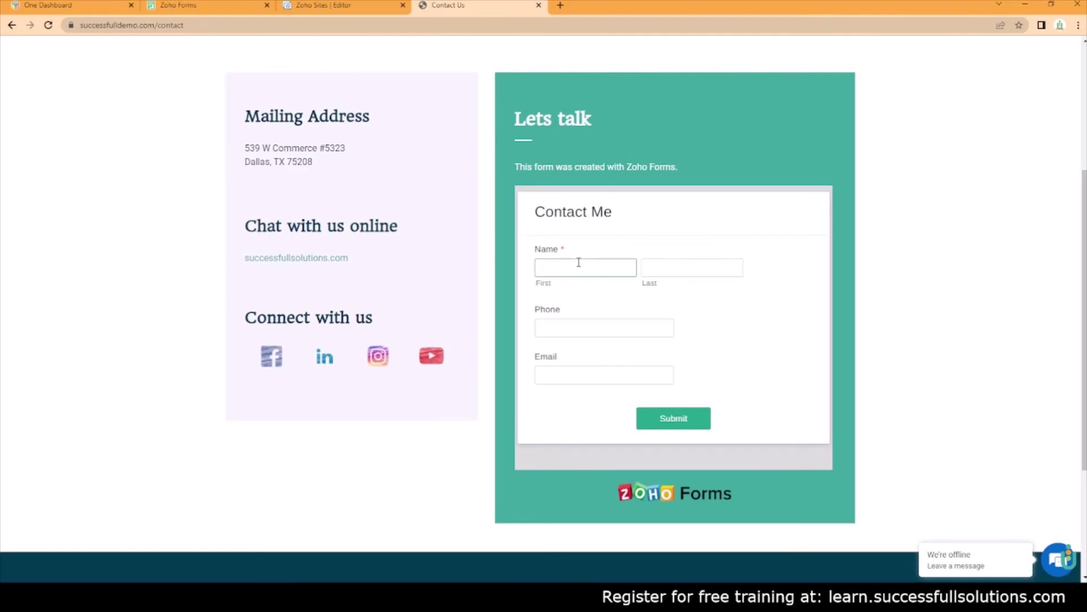
pyautogui.press('Tab')
pyautogui.click(543, 331)
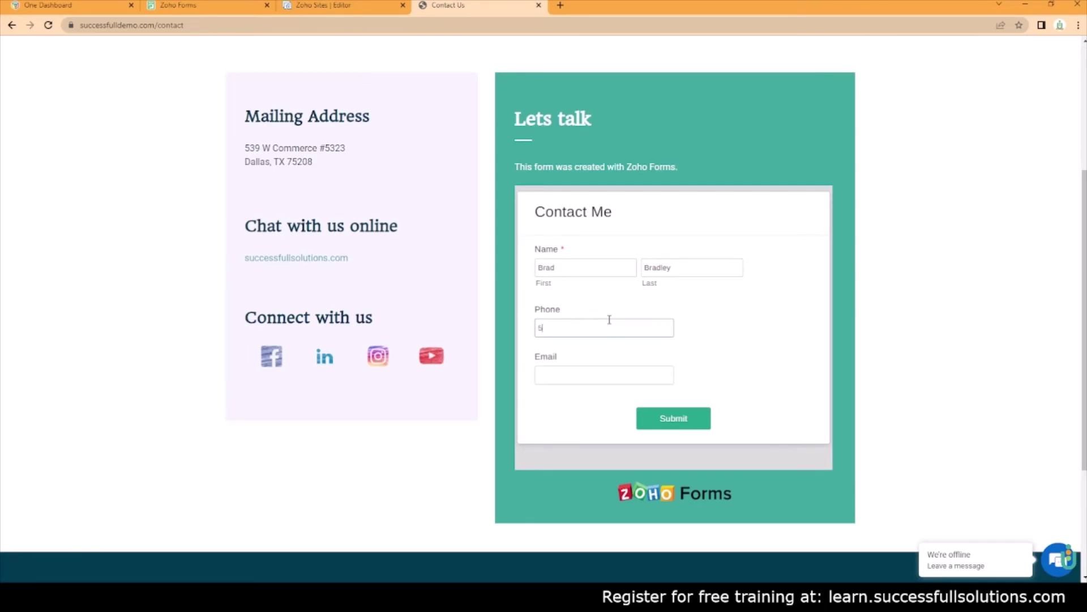
pyautogui.write('555-444-3333')
pyautogui.press('Tab')
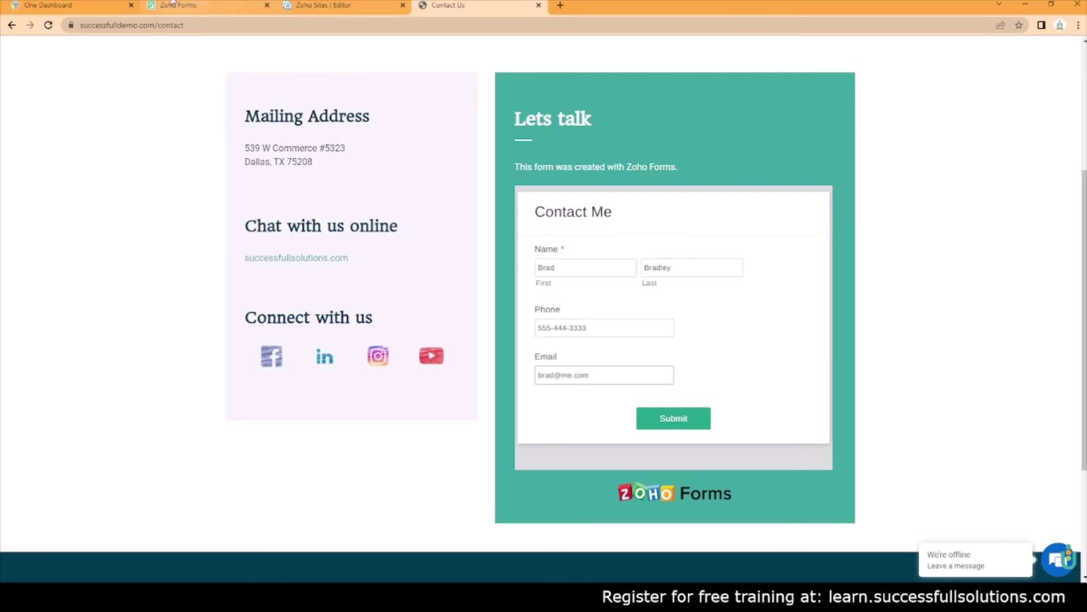
# Open the Zoho CRM Leads list from the Zoho One dashboard tab, showing 14 leads
pyautogui.click(95, 5)
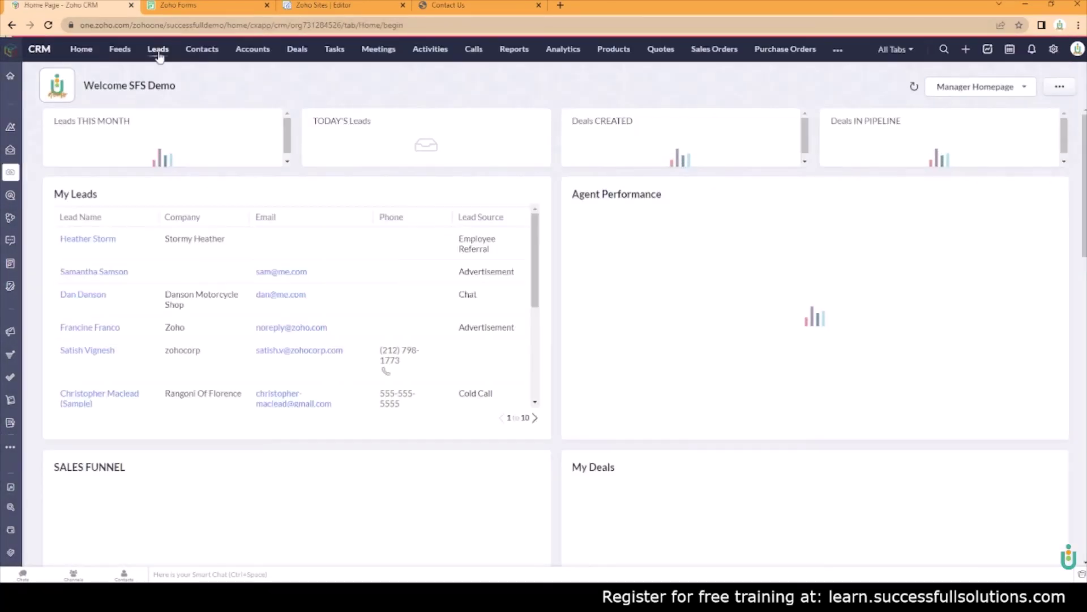
pyautogui.click(159, 52)
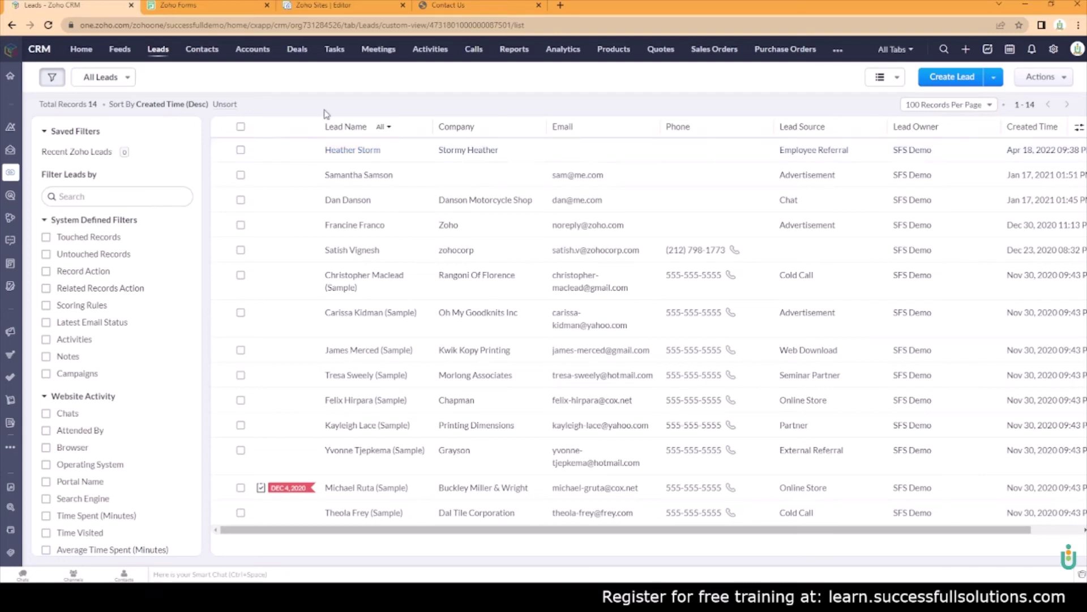
# Submit the filled-in test entry on the Contact Us page
pyautogui.click(449, 5)
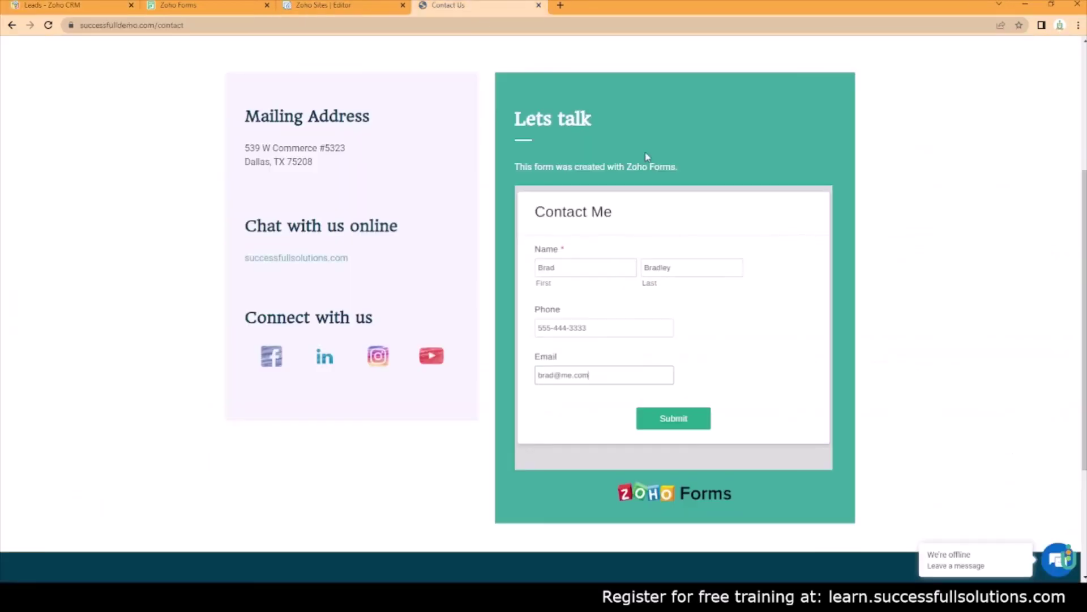
pyautogui.click(674, 419)
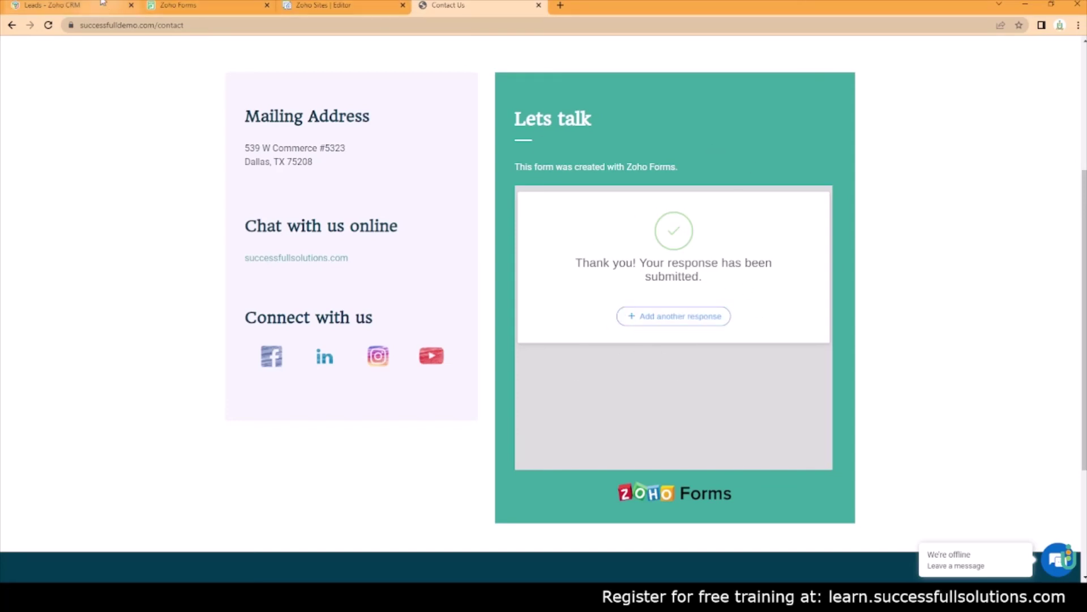
# Refresh the Zoho CRM Leads list so the new Contact Form lead appears, totalling 15
pyautogui.click(71, 5)
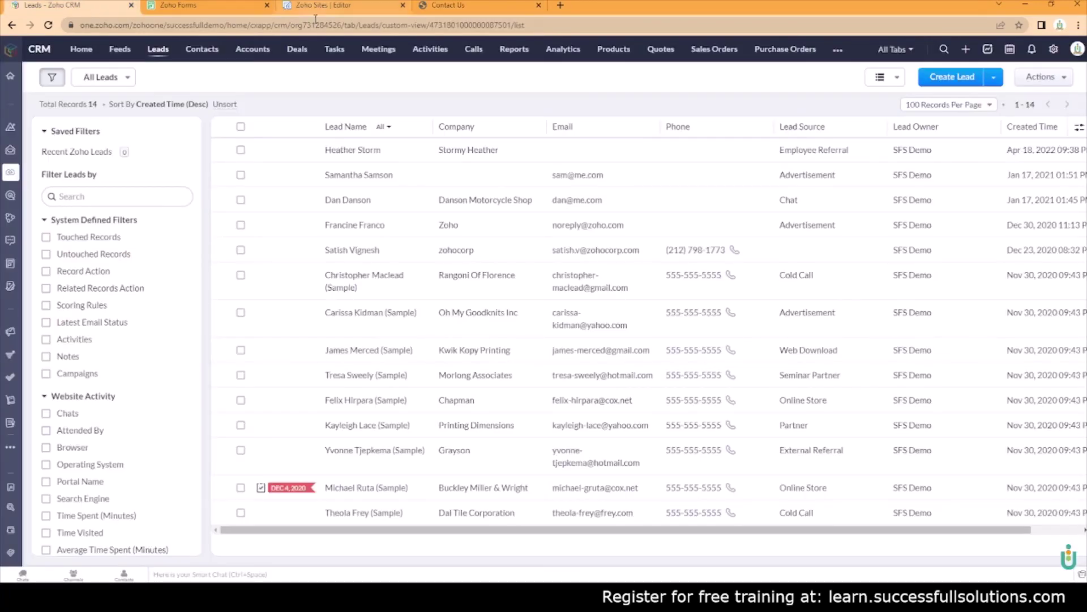
pyautogui.moveTo(90, 82)
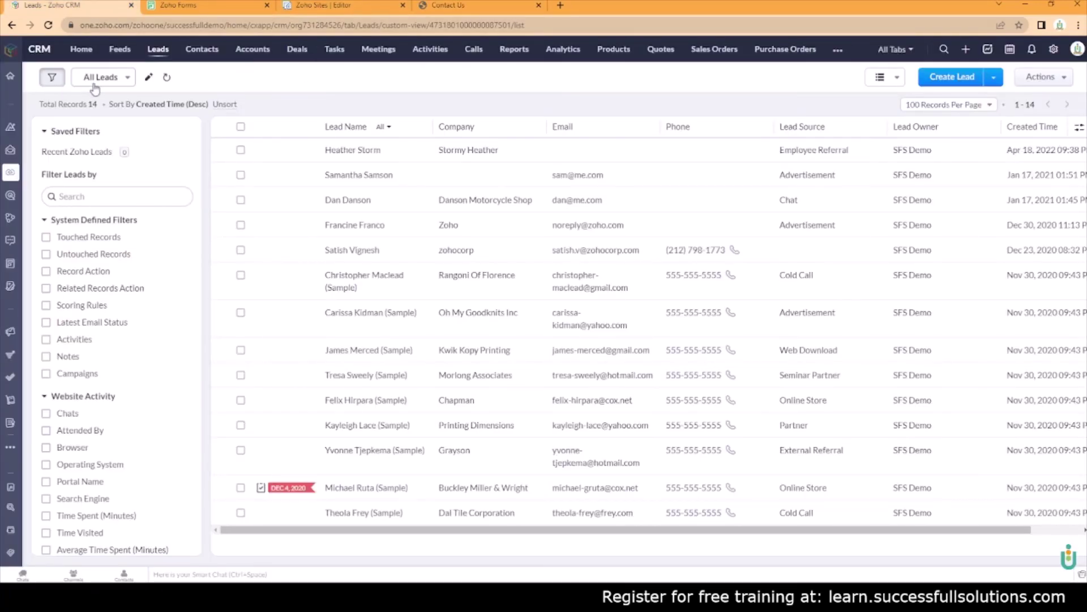
pyautogui.click(168, 79)
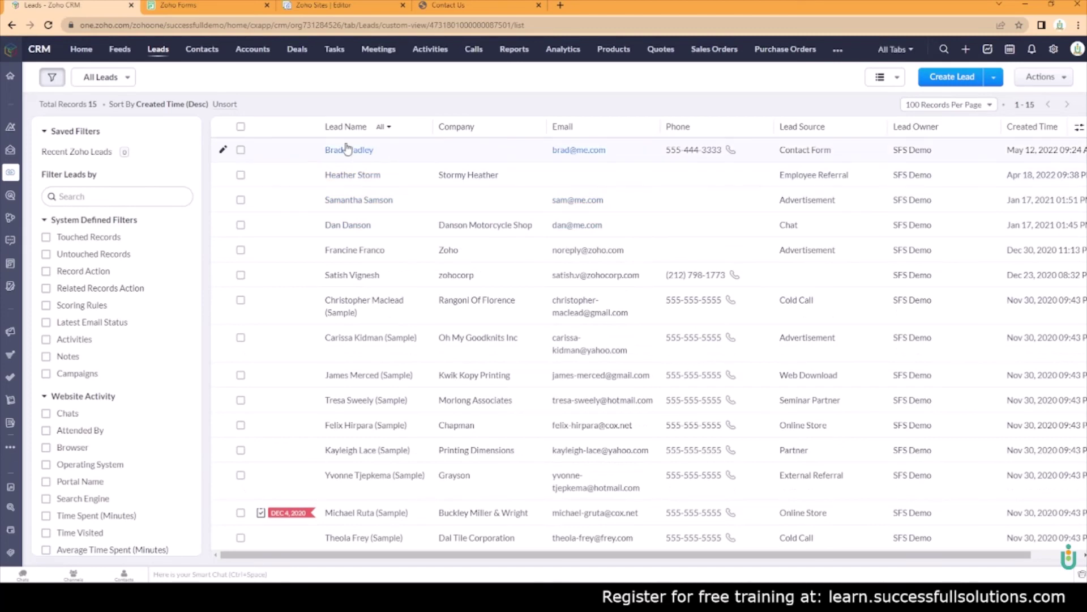